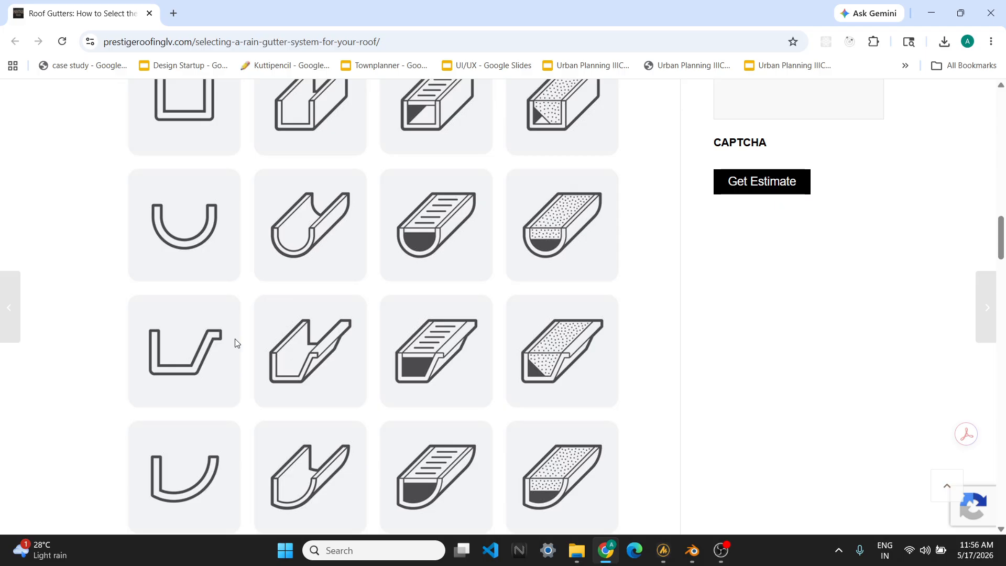
# - Examine the gutter cross-section diagrams on the reference webpage before returning to the modelling window
pyautogui.scroll(-1, 231, 350)
pyautogui.scroll(1, 225, 350)
pyautogui.click(925, 20)
# - Open the Geometry and Materials properties and load the project's named profiles
pyautogui.scroll(-1, 517, 294)
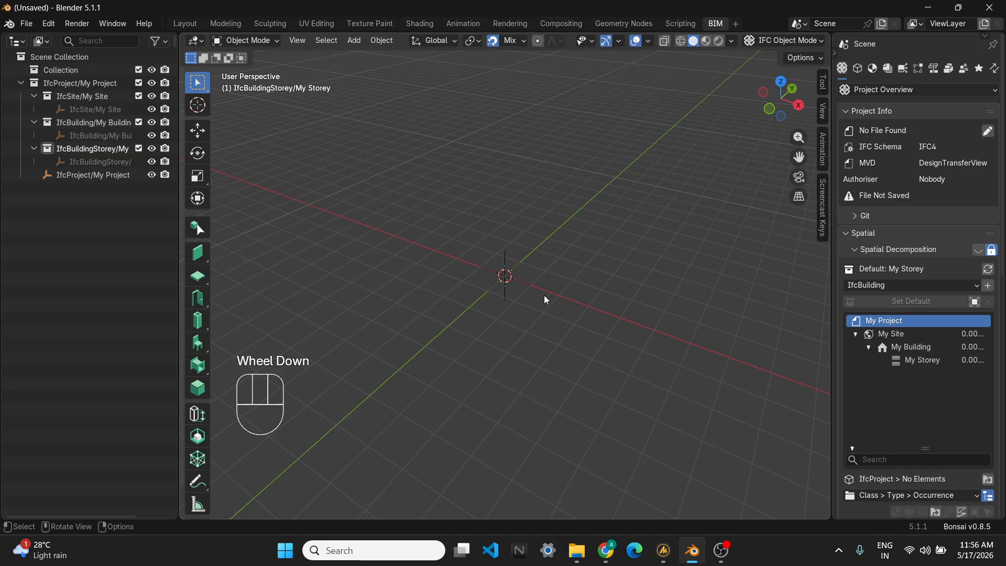
pyautogui.keyDown('shift'); pyautogui.moveTo(555, 295); pyautogui.dragTo(597, 299, button='middle'); pyautogui.keyUp('shift')
pyautogui.scroll(1, 447, 324)
pyautogui.scroll(1, 603, 304)
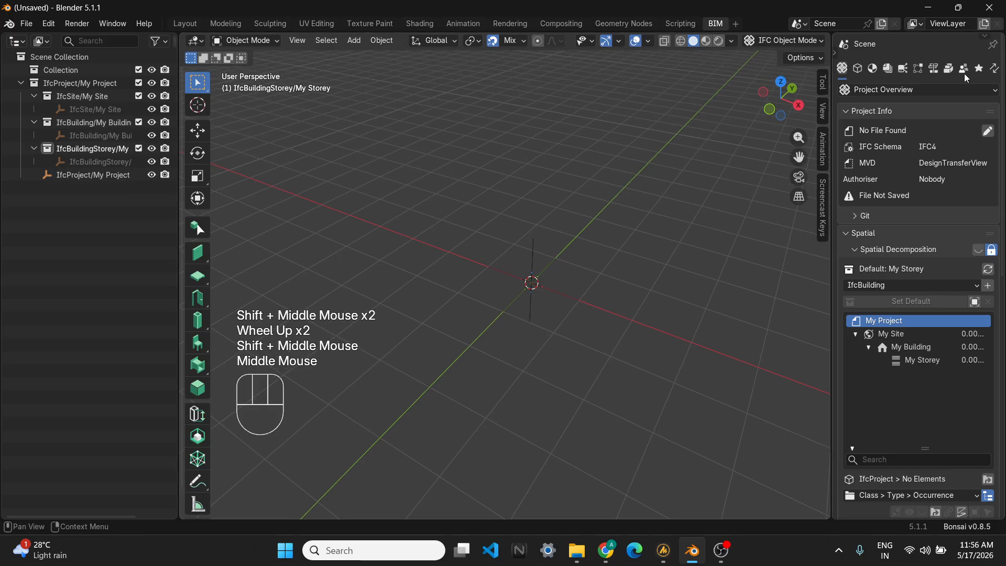
pyautogui.click(873, 71)
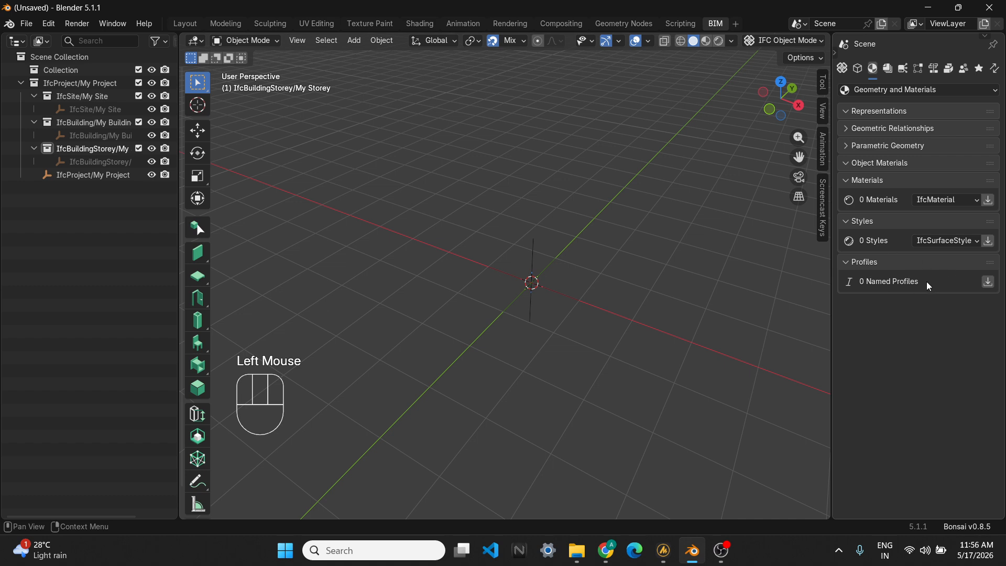
pyautogui.click(988, 283)
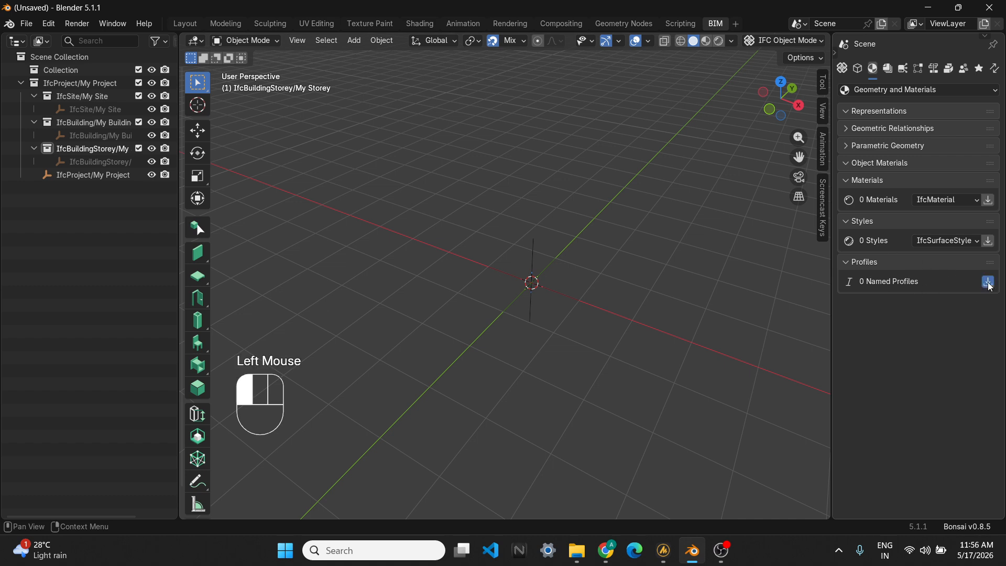
# - Widen the 3D viewport and switch it to a top orthographic view
pyautogui.moveTo(830, 316); pyautogui.dragTo(733, 320)
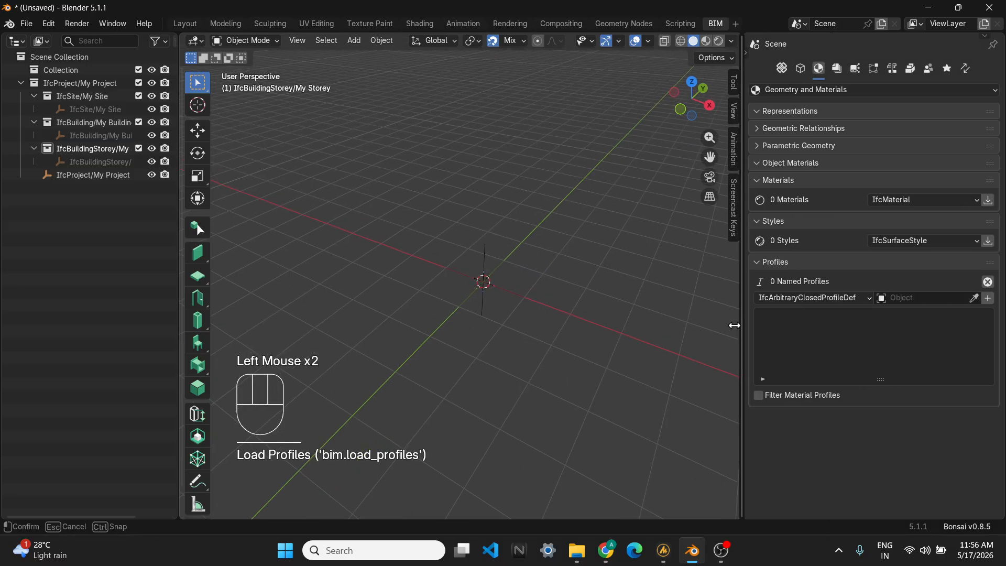
pyautogui.scroll(1, 535, 326)
pyautogui.press('`')
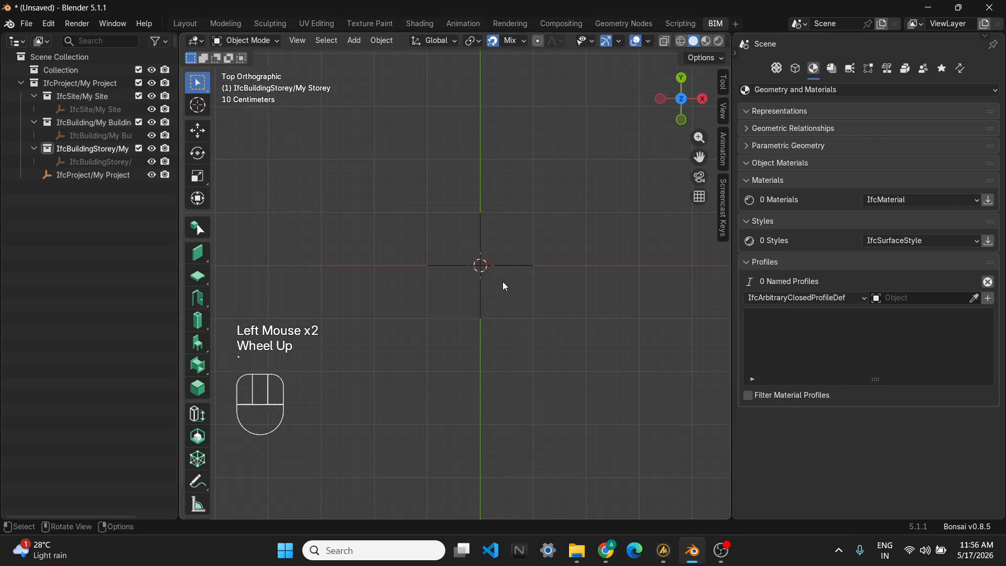
pyautogui.scroll(-3, 197, 485)
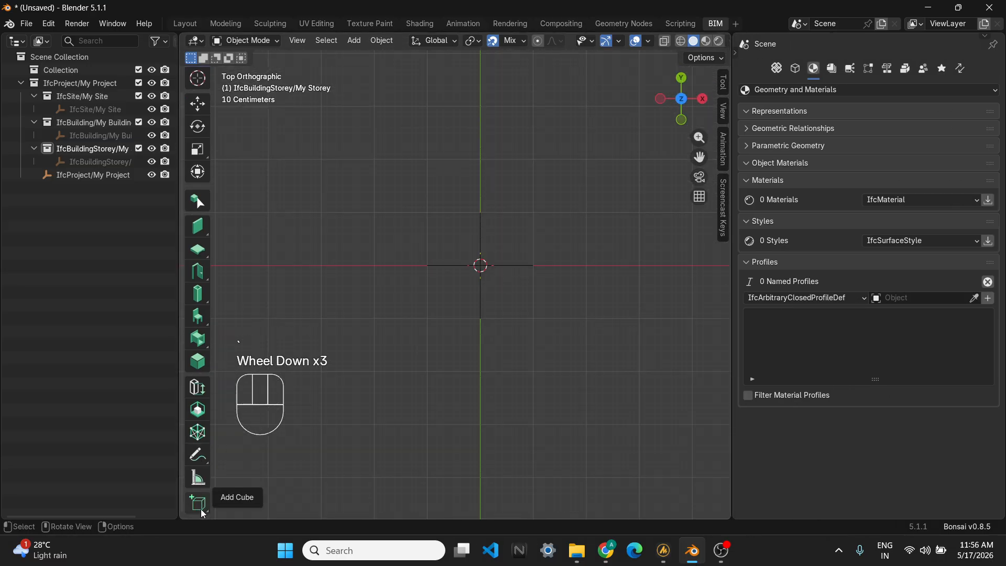
pyautogui.click(202, 507)
pyautogui.scroll(1, 482, 325)
pyautogui.keyDown('shift'); pyautogui.moveTo(472, 315); pyautogui.dragTo(409, 358, button='middle'); pyautogui.keyUp('shift')
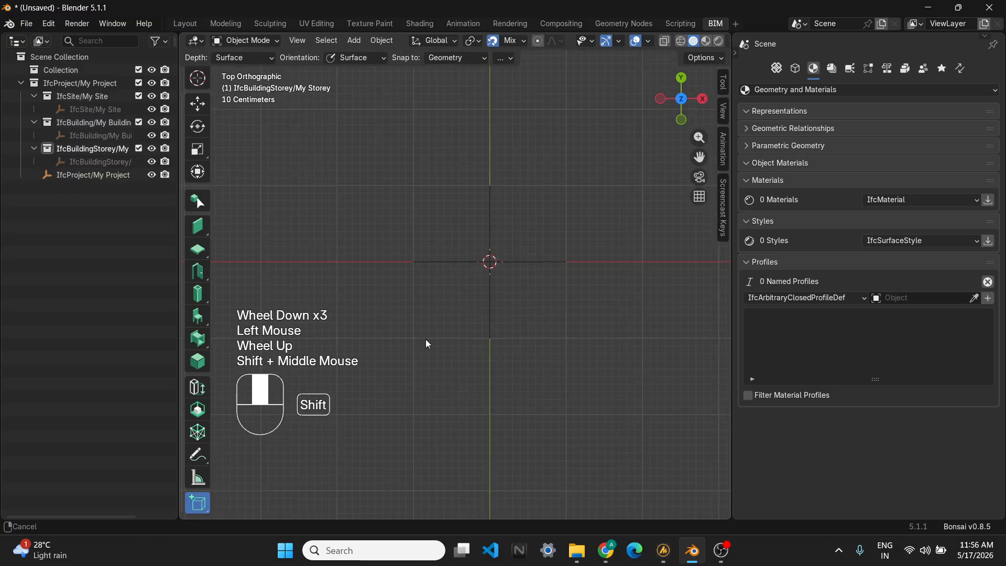
# - Add a mesh plane at the origin
pyautogui.hotkey('shift', 'a')
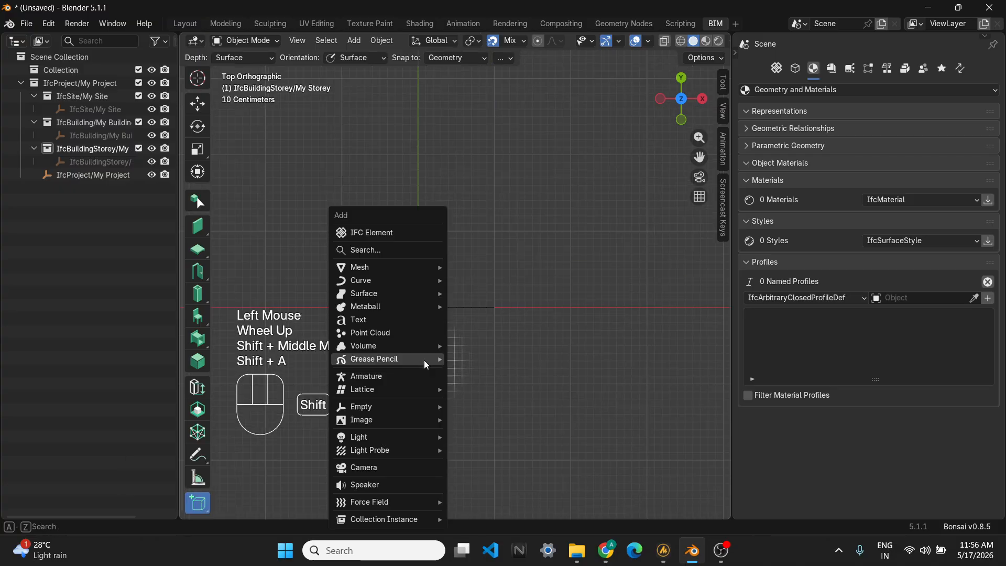
pyautogui.moveTo(395, 267)
pyautogui.click(484, 270)
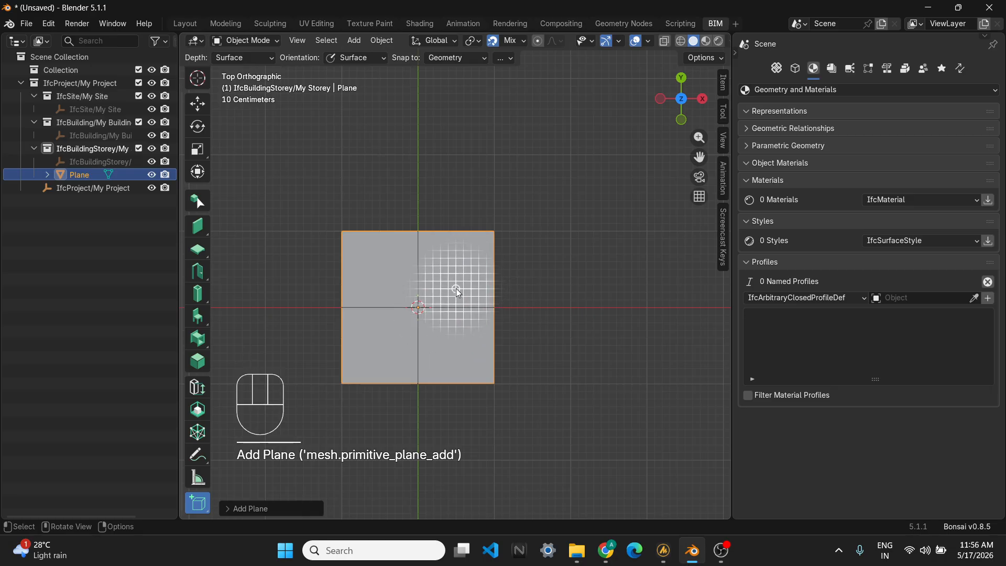
# - Enter Edit Mode and merge all of the plane's vertices at center into a single vertex
pyautogui.press('Tab')
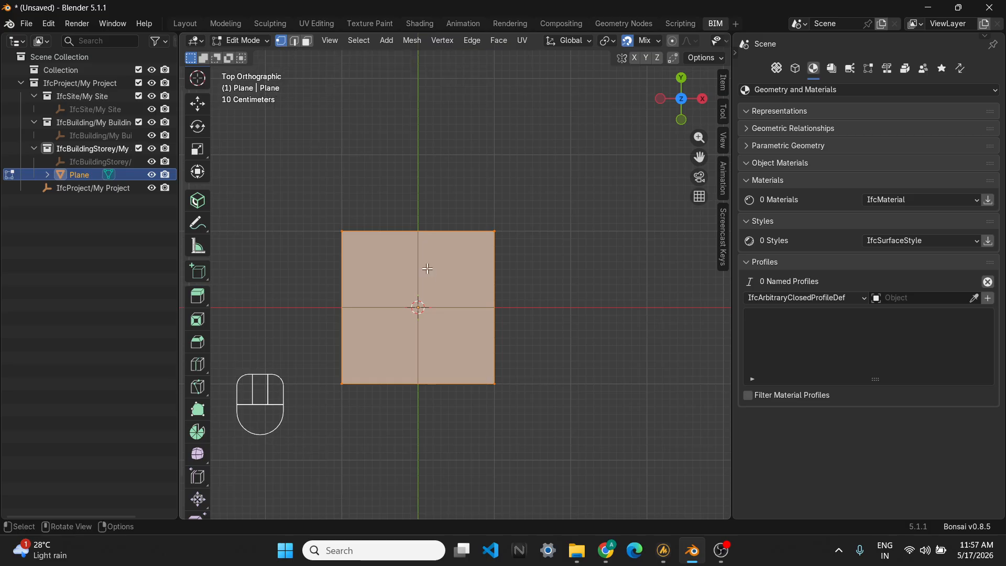
pyautogui.scroll(2, 461, 335)
pyautogui.keyDown('shift'); pyautogui.moveTo(482, 359); pyautogui.dragTo(454, 338, button='middle'); pyautogui.keyUp('shift')
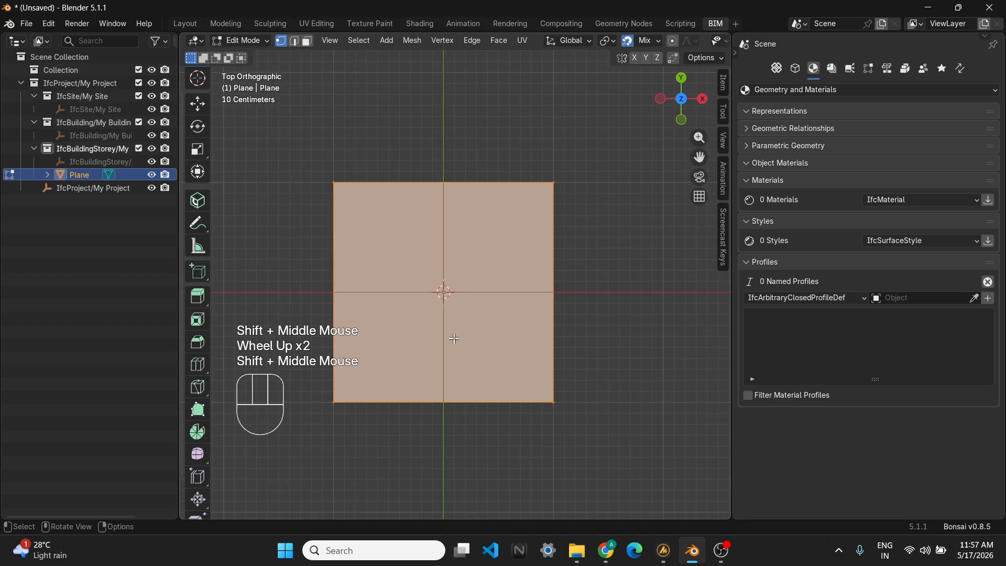
pyautogui.press('m')
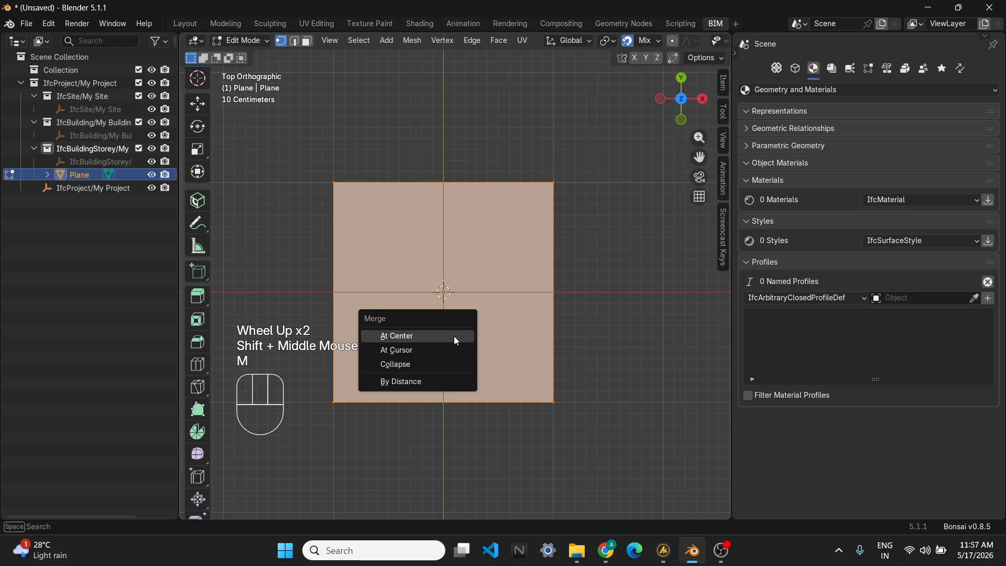
pyautogui.click(454, 335)
# - Extrude the vertex along the Y axis about 0.41 m to form the first profile edge
pyautogui.scroll(2, 446, 314)
pyautogui.keyDown('shift'); pyautogui.moveTo(449, 324); pyautogui.dragTo(449, 368, button='middle'); pyautogui.keyUp('shift')
pyautogui.scroll(2, 444, 316)
pyautogui.scroll(-1, 461, 359)
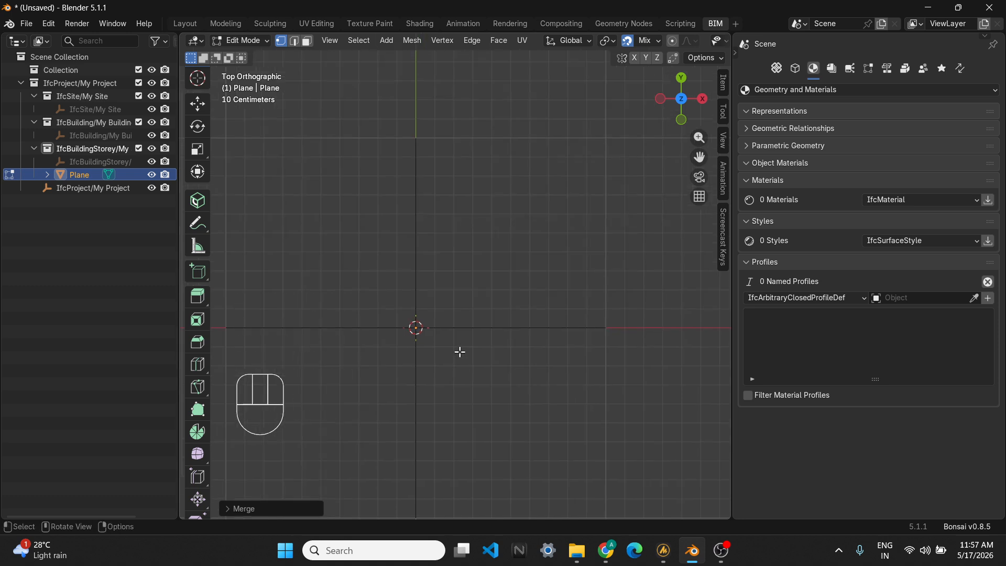
pyautogui.press('e')
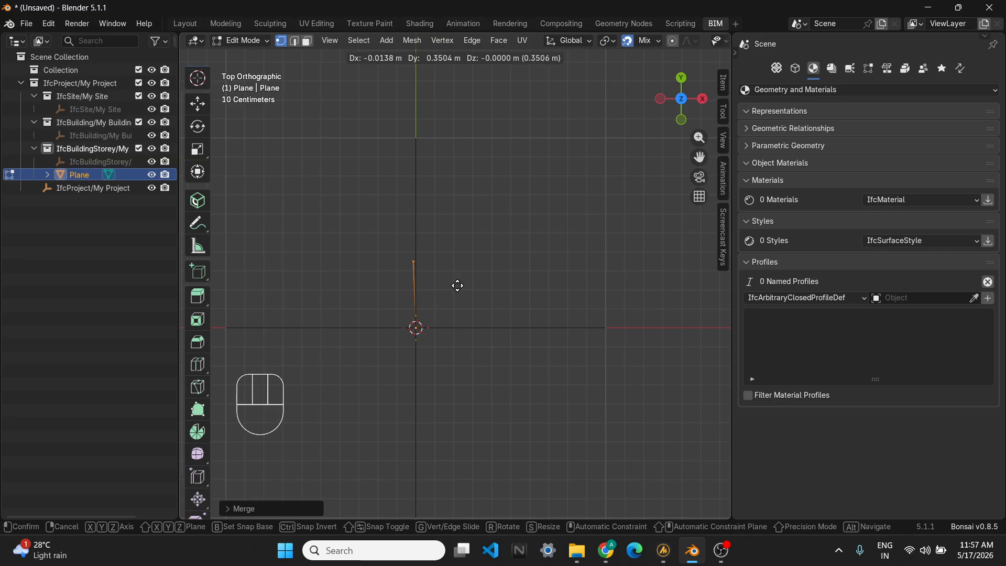
pyautogui.press('y')
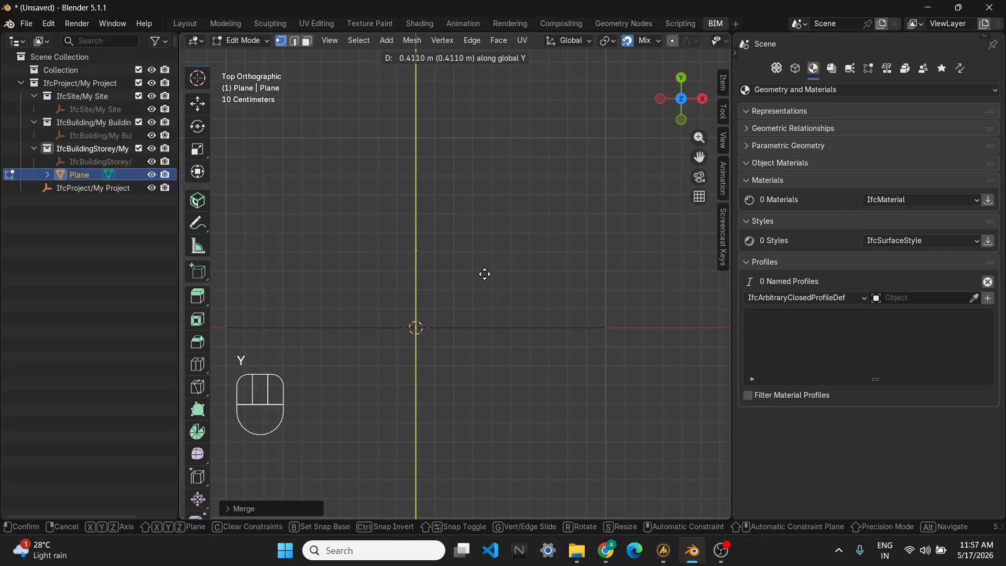
pyautogui.click(483, 274)
# - Consult the gutter reference image in the browser again
pyautogui.scroll(2, 456, 271)
pyautogui.keyDown('shift'); pyautogui.moveTo(455, 272); pyautogui.dragTo(465, 262, button='middle'); pyautogui.keyUp('shift')
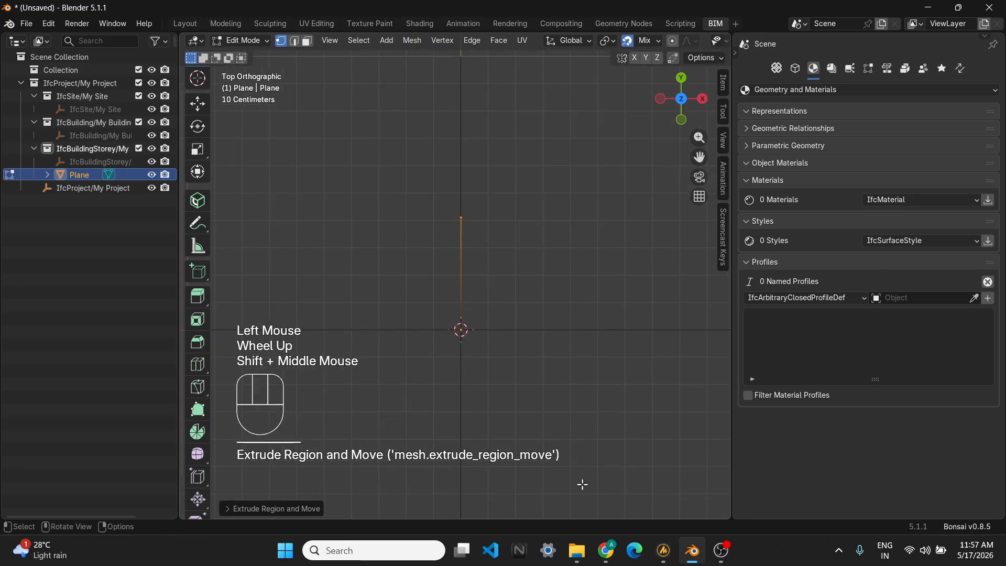
pyautogui.click(606, 550)
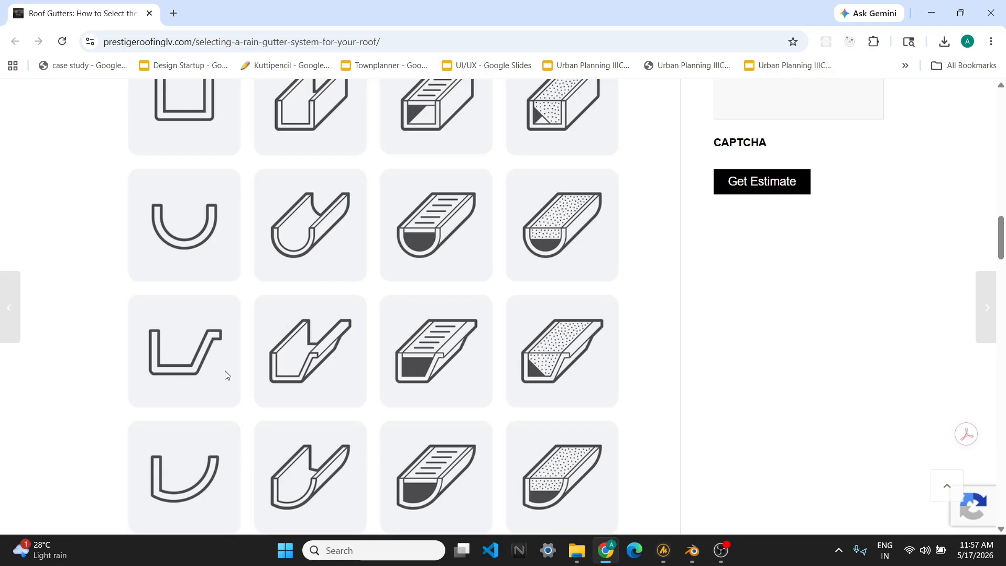
pyautogui.click(931, 13)
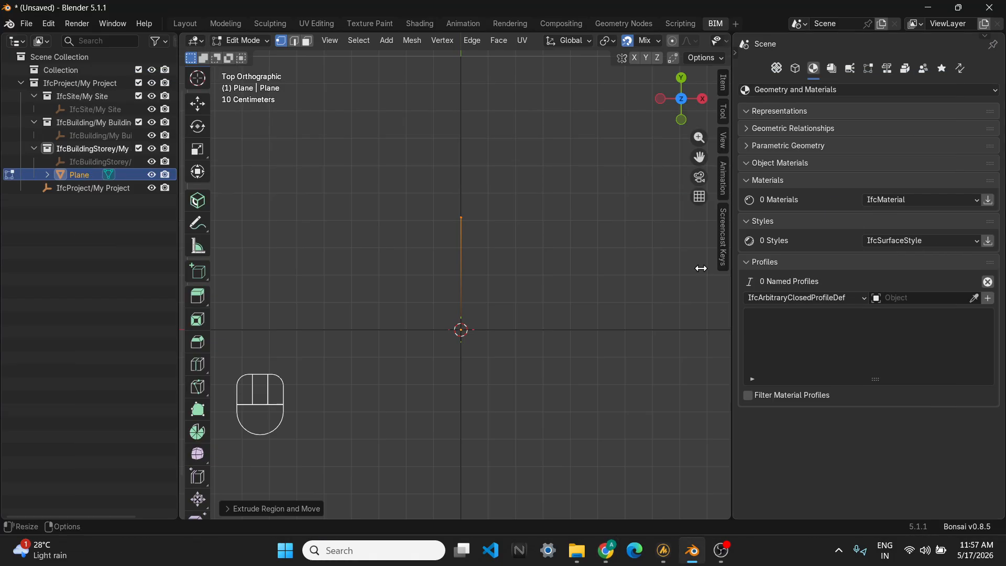
# - Extrude the top vertex a short distance along the X axis
pyautogui.keyDown('shift'); pyautogui.moveTo(493, 286); pyautogui.dragTo(431, 252, button='middle'); pyautogui.keyUp('shift')
pyautogui.scroll(-1, 451, 246)
pyautogui.keyDown('shift'); pyautogui.moveTo(451, 246); pyautogui.dragTo(406, 182, button='middle'); pyautogui.keyUp('shift')
pyautogui.scroll(-1, 420, 229)
pyautogui.scroll(1, 404, 195)
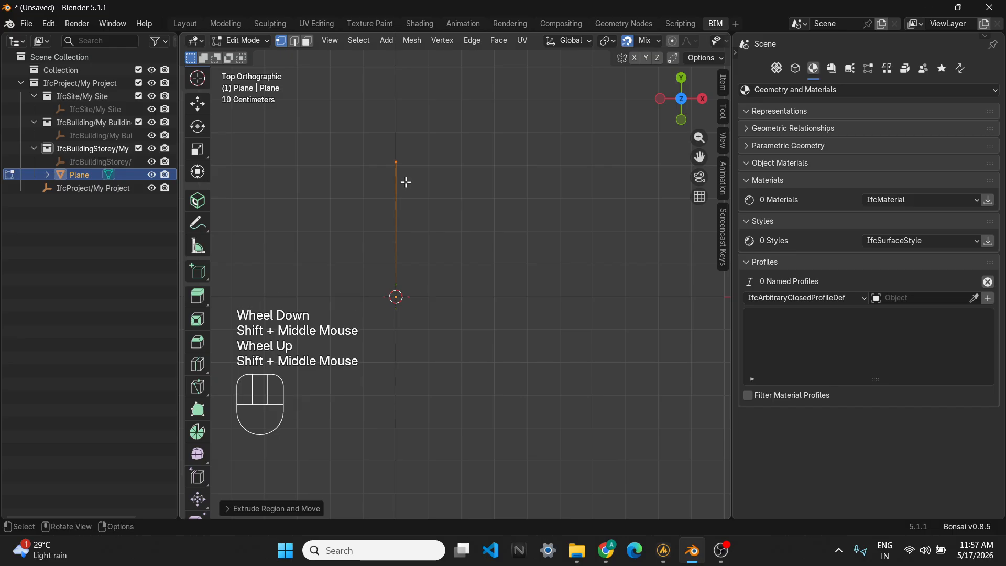
pyautogui.press('e')
pyautogui.press('x')
pyautogui.click(431, 177)
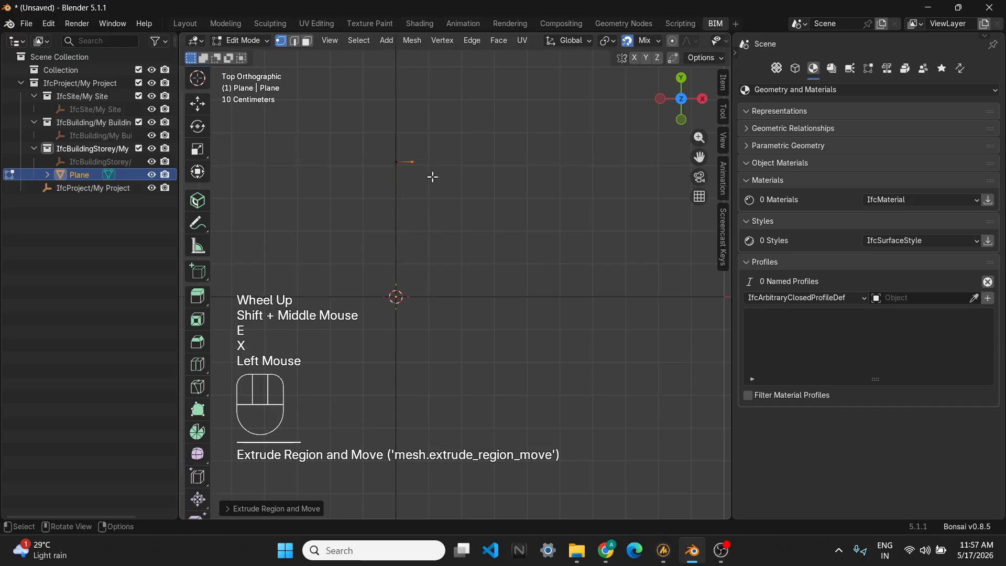
# - Extrude the end vertex downward along the Y axis about 0.35 m
pyautogui.press('e')
pyautogui.press('y')
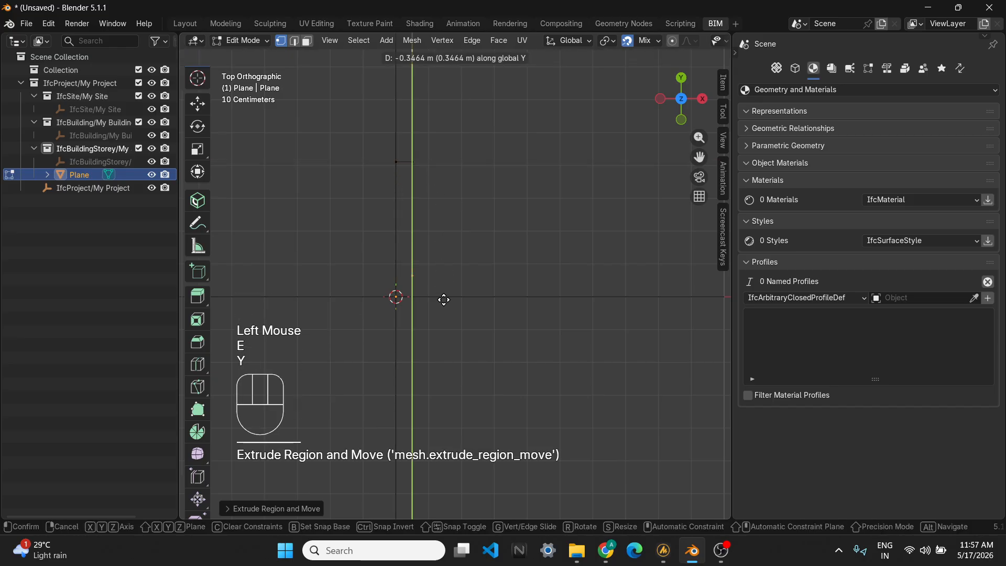
pyautogui.click(445, 296)
# - Extrude the bottom vertex along the X axis about 0.23 m
pyautogui.press('e')
pyautogui.press('x')
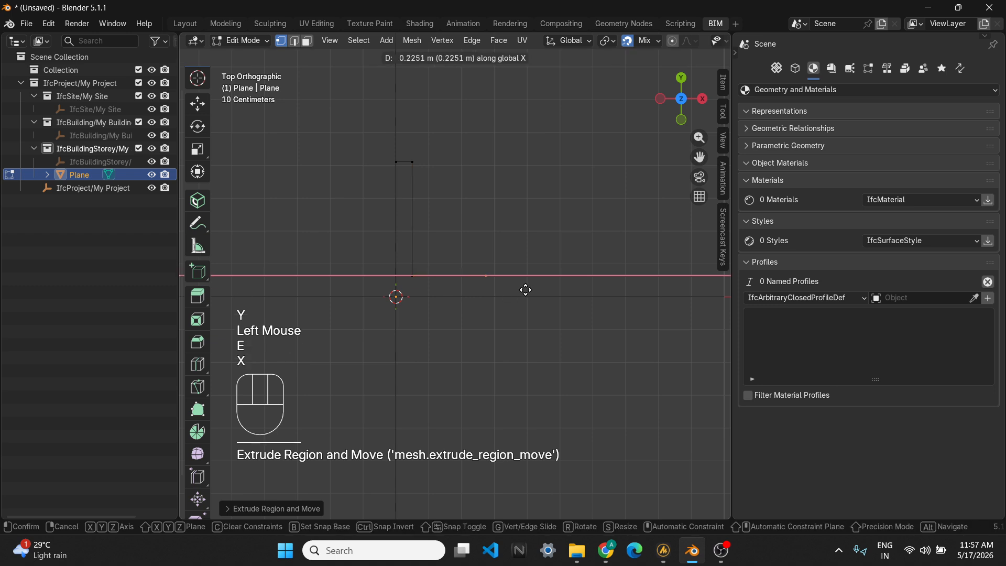
pyautogui.click(525, 289)
# - Extrude the vertex upward along the Y axis about 0.28 m
pyautogui.keyDown('shift'); pyautogui.moveTo(548, 293); pyautogui.dragTo(498, 310, button='middle'); pyautogui.keyUp('shift')
pyautogui.press('e')
pyautogui.press('y')
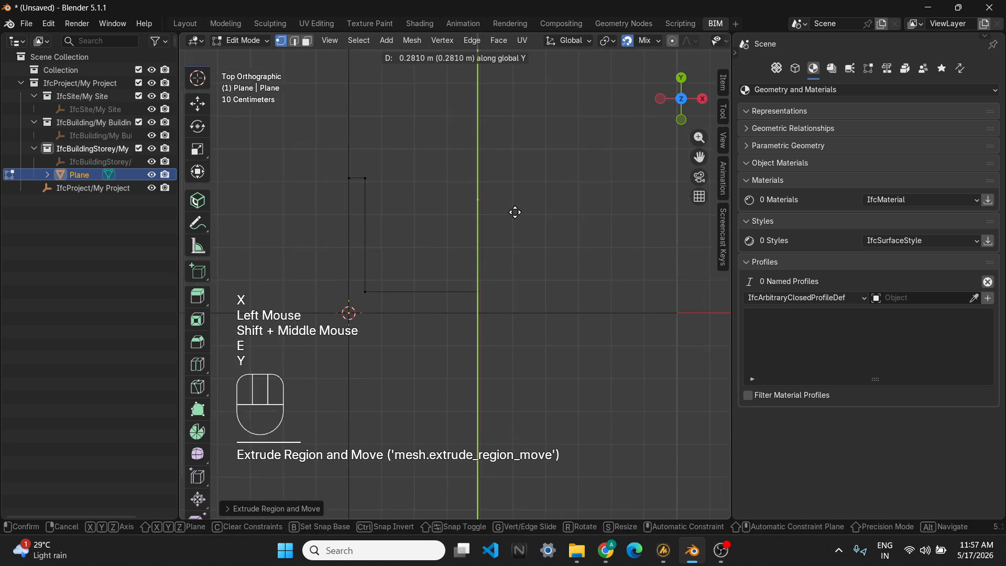
pyautogui.click(515, 211)
# - Extrude the top vertex outward along the X axis
pyautogui.press('e')
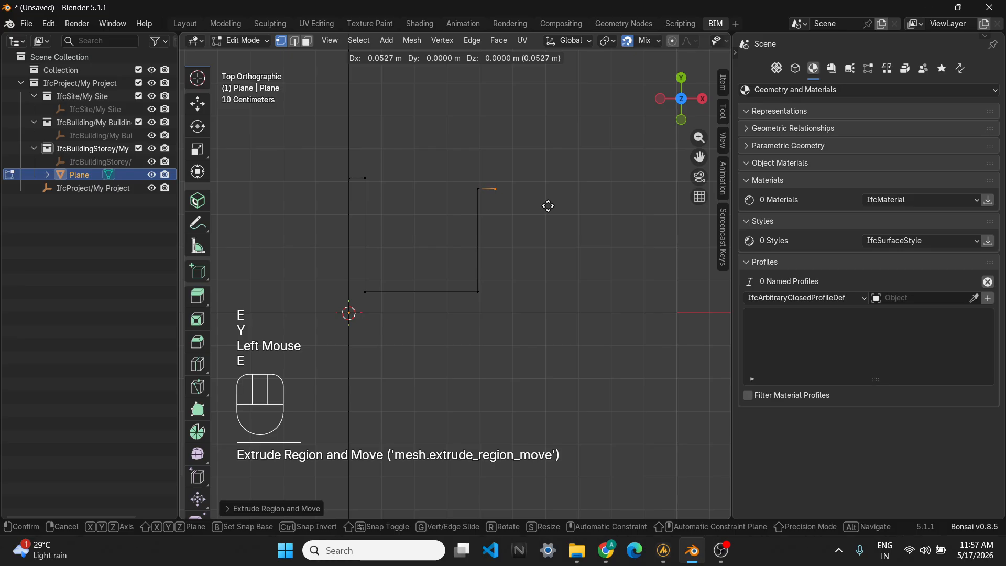
pyautogui.press('x')
pyautogui.click(627, 204)
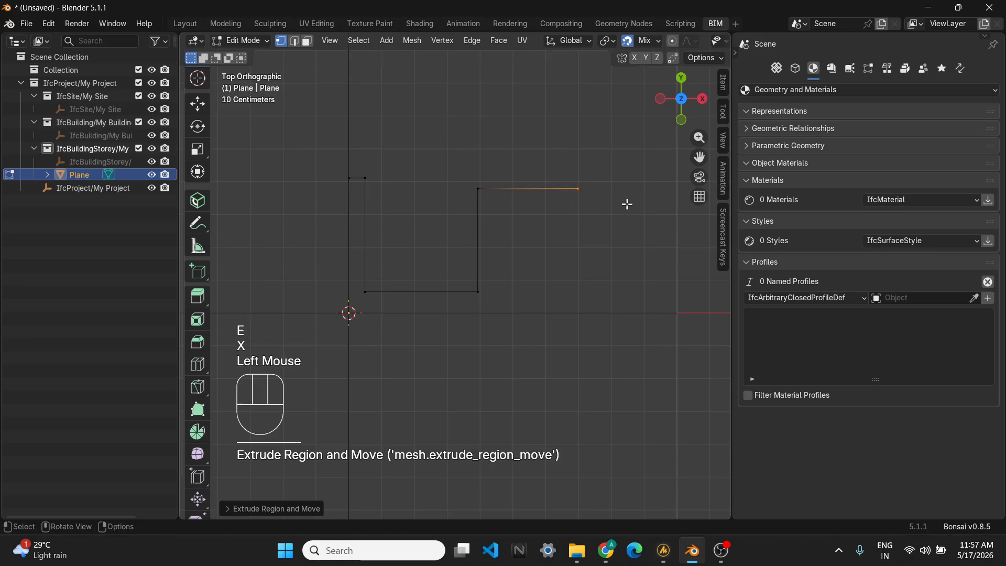
# - Extrude the vertex downward along the Y axis about 0.05 m
pyautogui.press('e')
pyautogui.press('y')
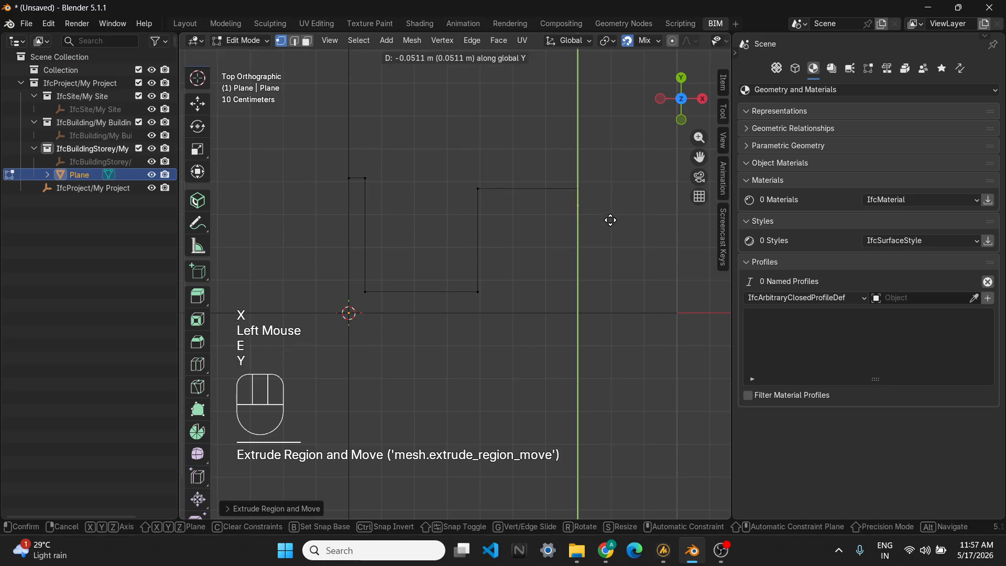
pyautogui.click(611, 220)
# - Extrude the vertex along the X axis by -0.2 to form the inner lip
pyautogui.scroll(1, 606, 218)
pyautogui.keyDown('shift'); pyautogui.moveTo(607, 218); pyautogui.dragTo(572, 247, button='middle'); pyautogui.keyUp('shift')
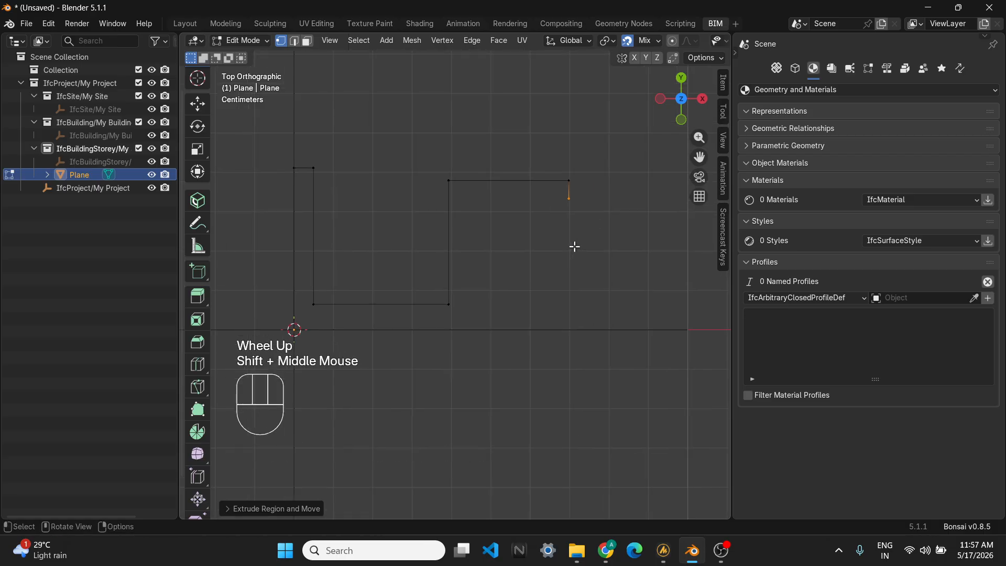
pyautogui.press('e')
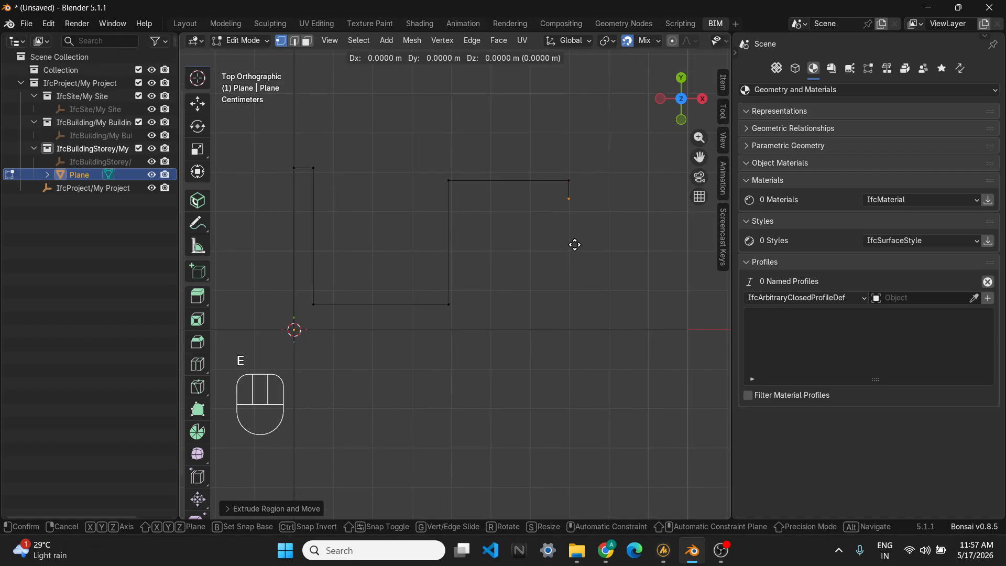
pyautogui.press('x')
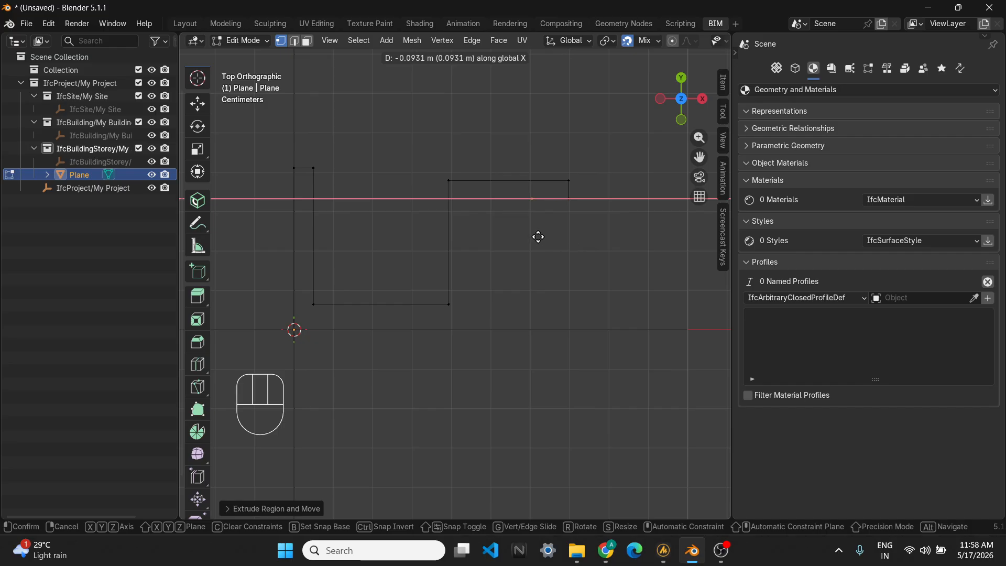
pyautogui.press('KP_Subtract')
pyautogui.press('KP_Decimal')
pyautogui.press('KP_2')
pyautogui.press('KP_Enter')
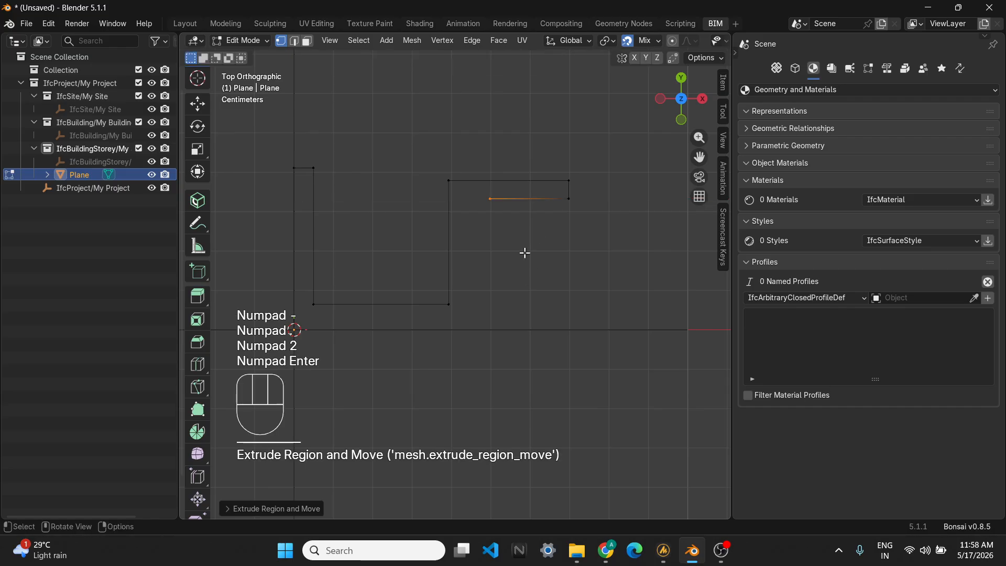
# - Move the lip's end vertex along the X axis by about -0.06 m
pyautogui.scroll(1, 550, 213)
pyautogui.keyDown('shift'); pyautogui.moveTo(550, 213); pyautogui.dragTo(559, 194, button='middle'); pyautogui.keyUp('shift')
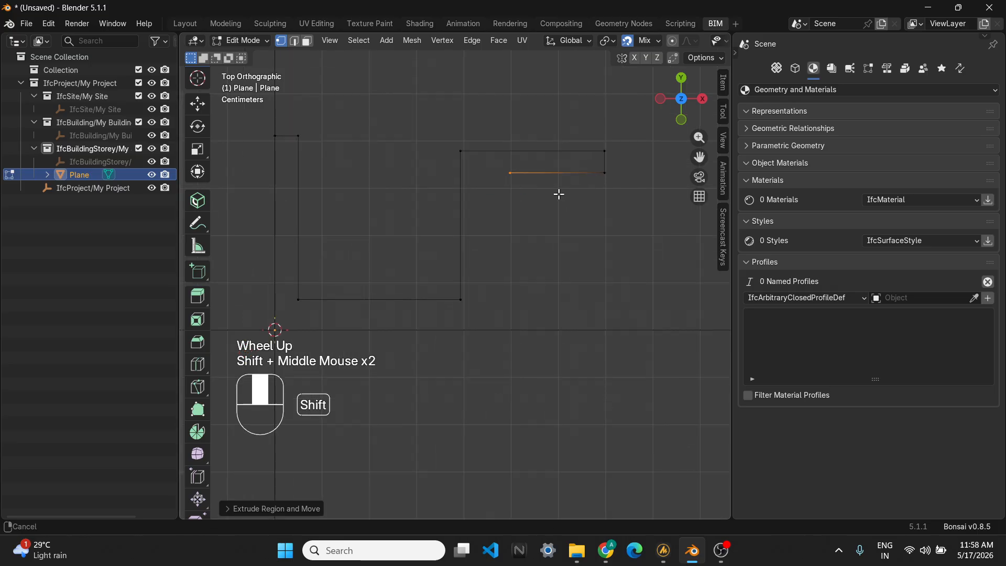
pyautogui.press('g')
pyautogui.press('x')
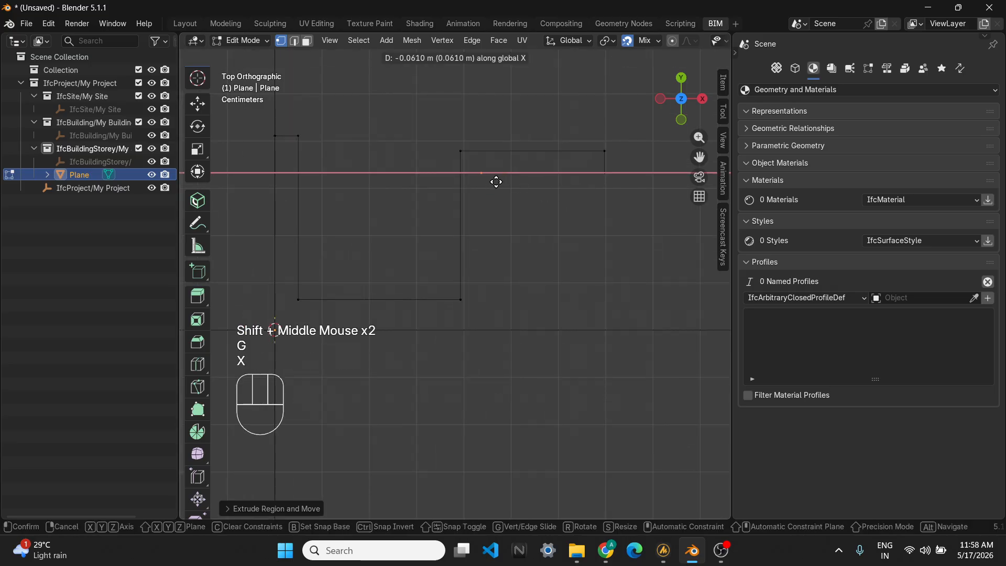
pyautogui.click(493, 181)
pyautogui.keyDown('shift'); pyautogui.moveTo(471, 181); pyautogui.dragTo(507, 157, button='middle'); pyautogui.keyUp('shift')
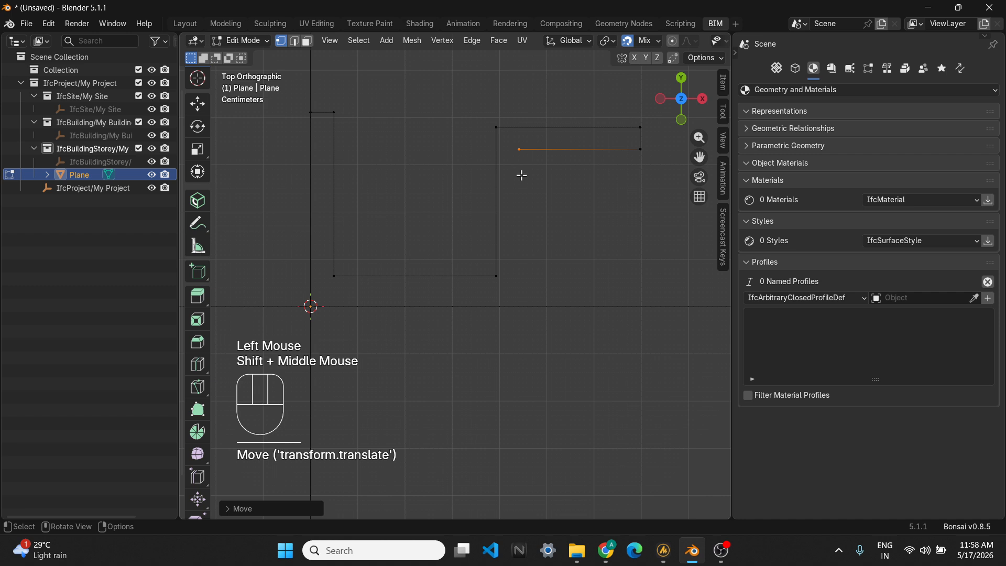
# - Extrude the lip's end vertex downward along the Y axis to the level of the X axis
pyautogui.press('e')
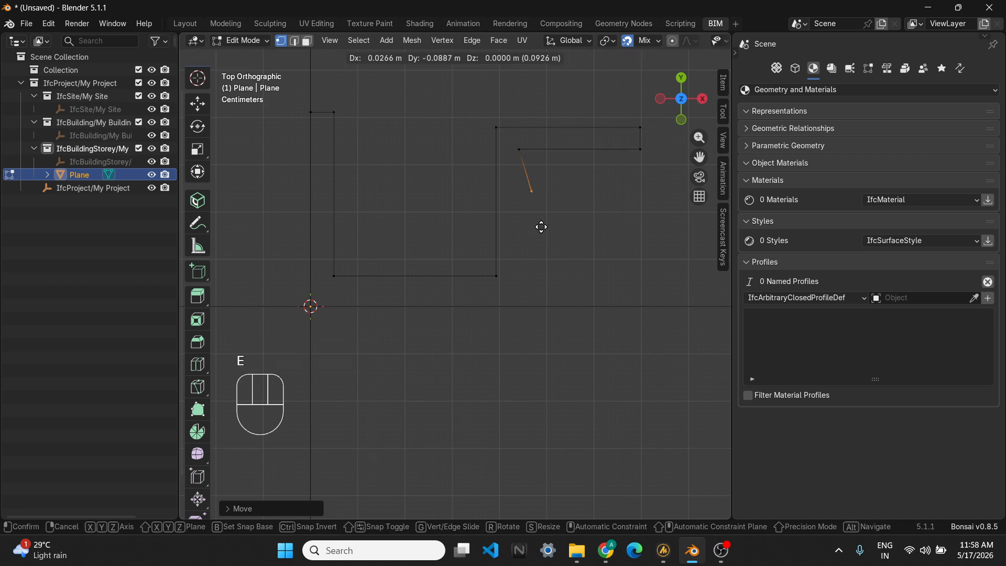
pyautogui.press('y')
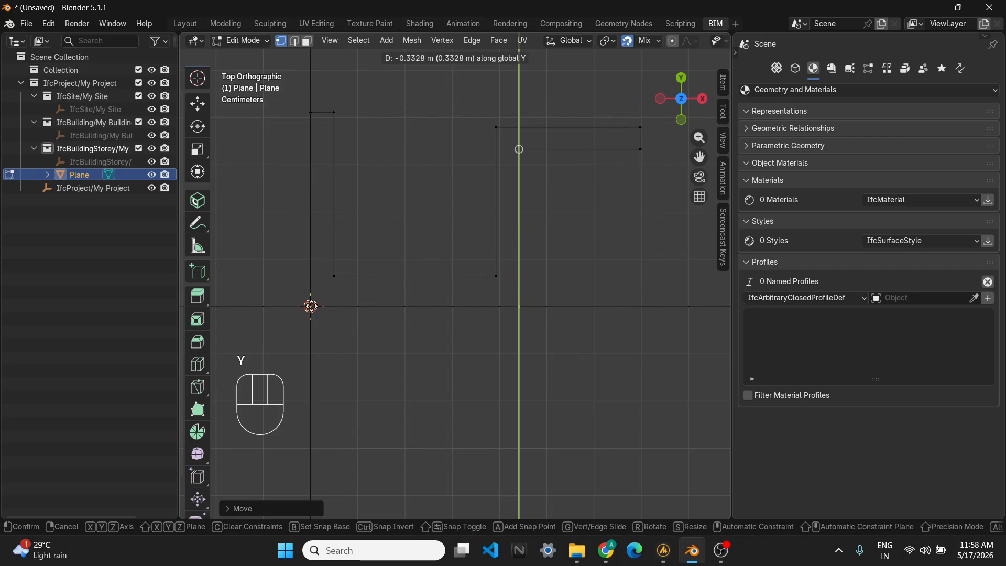
pyautogui.click(311, 306)
# - Join the two bottom vertices with an edge and fill the whole gutter outline as a face
pyautogui.scroll(-1, 527, 317)
pyautogui.moveTo(528, 316); pyautogui.dragTo(294, 290)
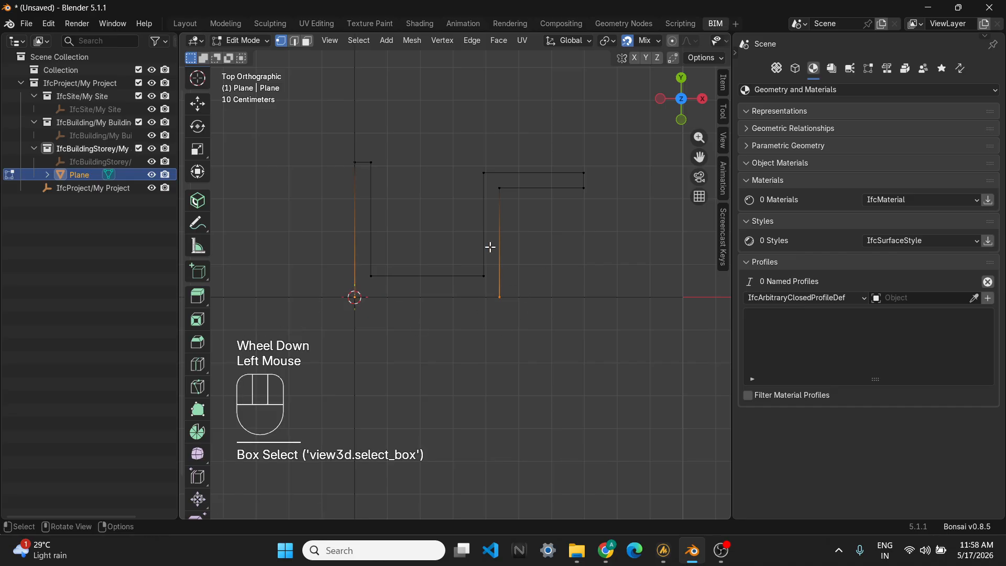
pyautogui.scroll(1, 427, 300)
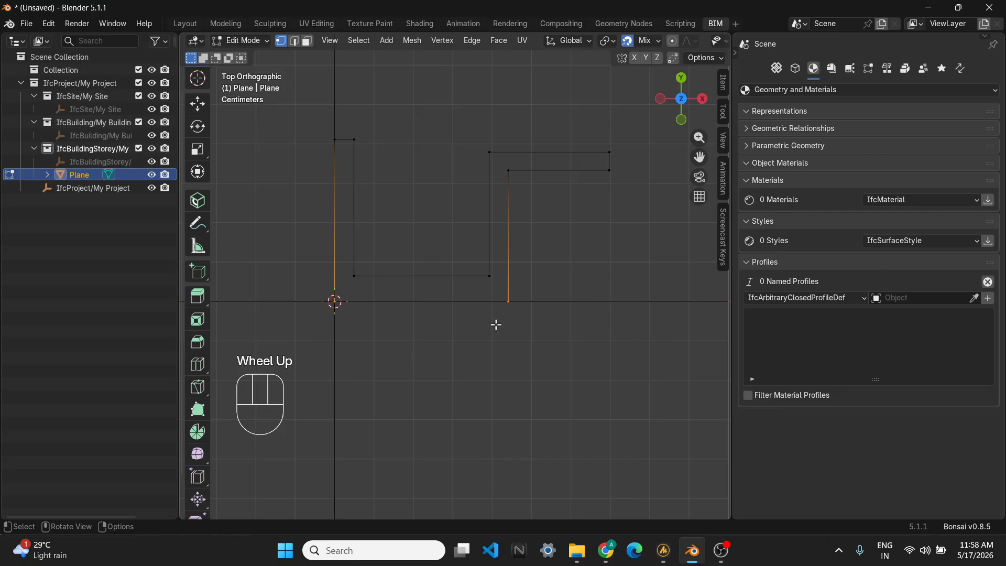
pyautogui.press('f')
pyautogui.scroll(-1, 469, 317)
pyautogui.keyDown('shift'); pyautogui.moveTo(469, 316); pyautogui.dragTo(566, 324, button='middle'); pyautogui.keyUp('shift')
pyautogui.moveTo(589, 349); pyautogui.dragTo(337, 155)
pyautogui.scroll(1, 523, 297)
pyautogui.keyDown('shift'); pyautogui.moveTo(523, 297); pyautogui.dragTo(476, 337, button='middle'); pyautogui.keyUp('shift')
pyautogui.press('f')
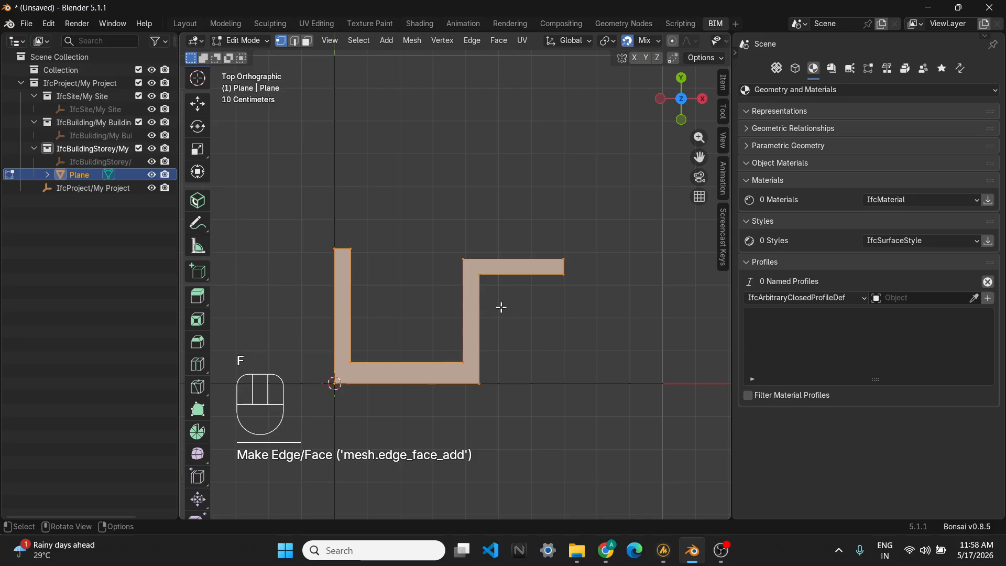
# - Move the top lip edge outward along the X axis to slant the outer wall, comparing with the reference diagram
pyautogui.keyDown('shift'); pyautogui.moveTo(469, 309); pyautogui.dragTo(428, 319, button='middle'); pyautogui.keyUp('shift')
pyautogui.keyDown('shift'); pyautogui.moveTo(539, 344); pyautogui.dragTo(586, 287, button='middle'); pyautogui.keyUp('shift')
pyautogui.moveTo(586, 288); pyautogui.dragTo(447, 232)
pyautogui.scroll(2, 198, 132)
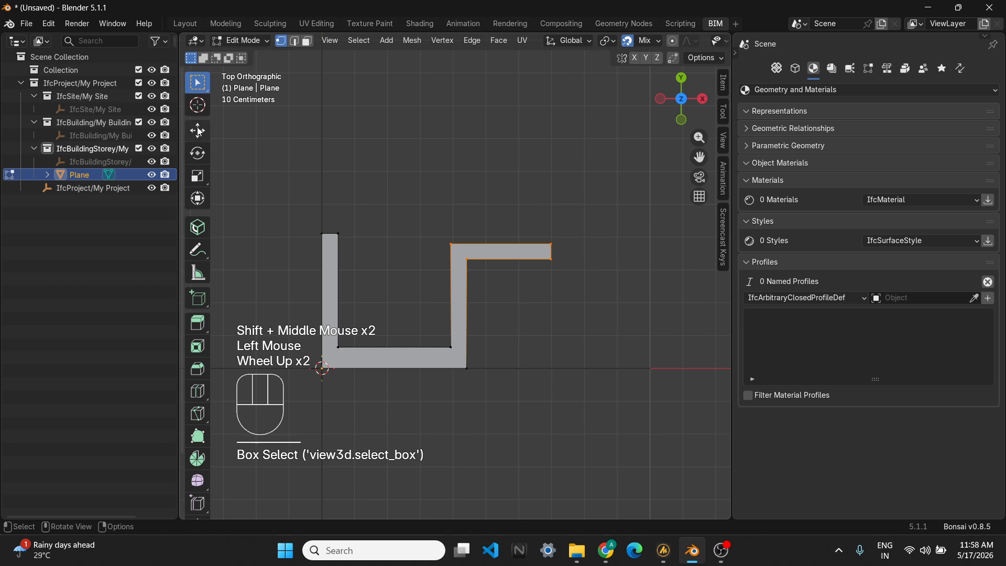
pyautogui.click(198, 131)
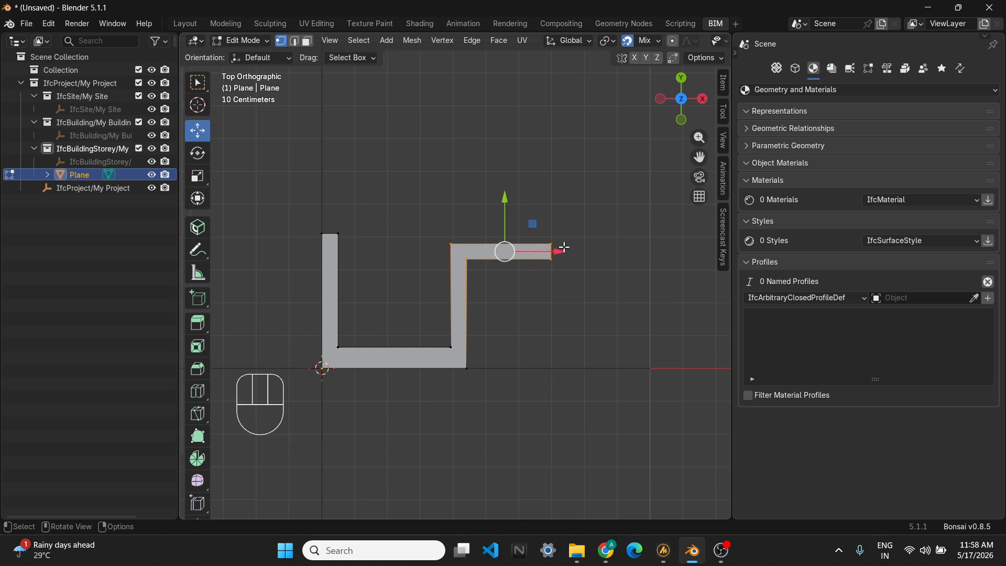
pyautogui.moveTo(558, 251); pyautogui.dragTo(601, 260)
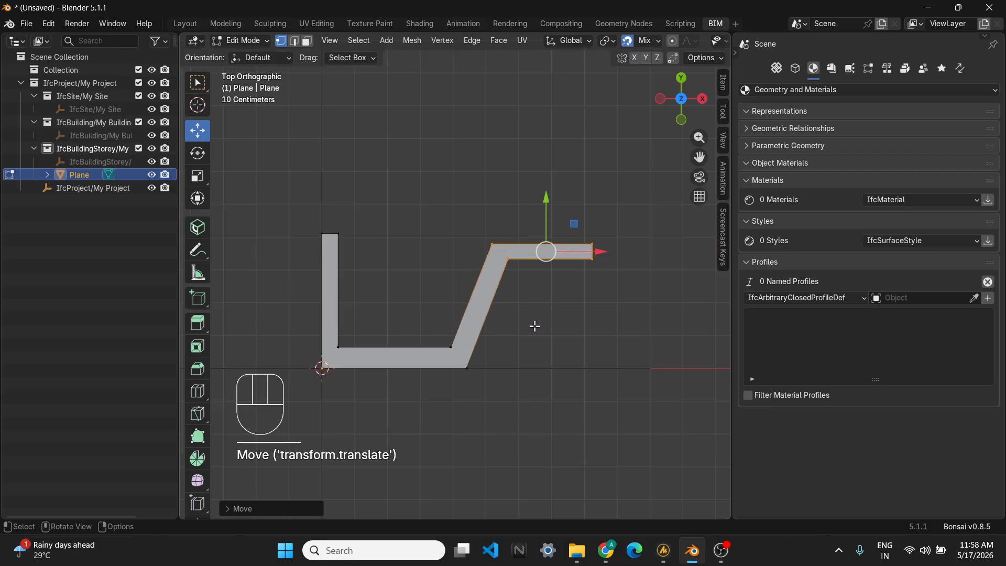
pyautogui.click(612, 548)
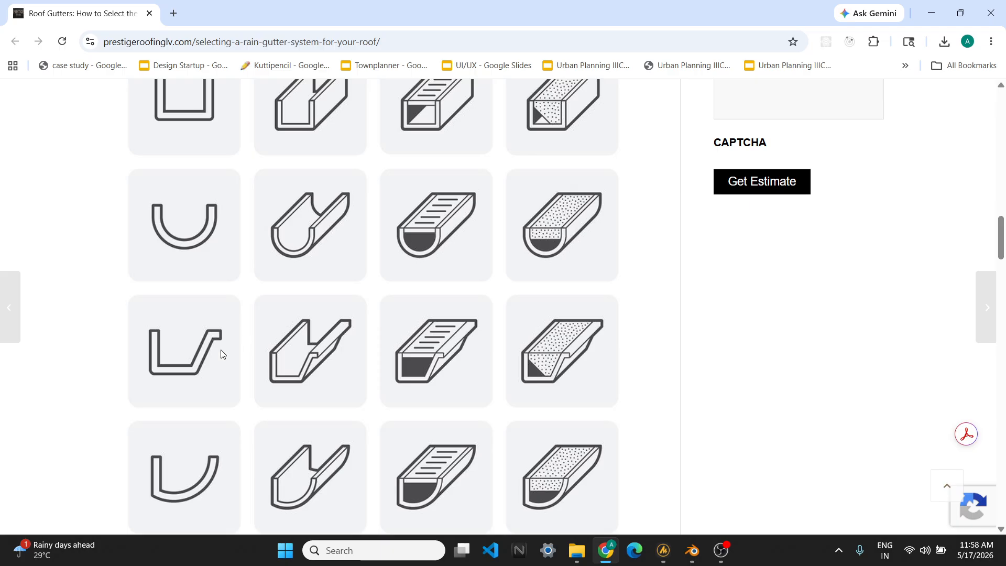
pyautogui.click(931, 12)
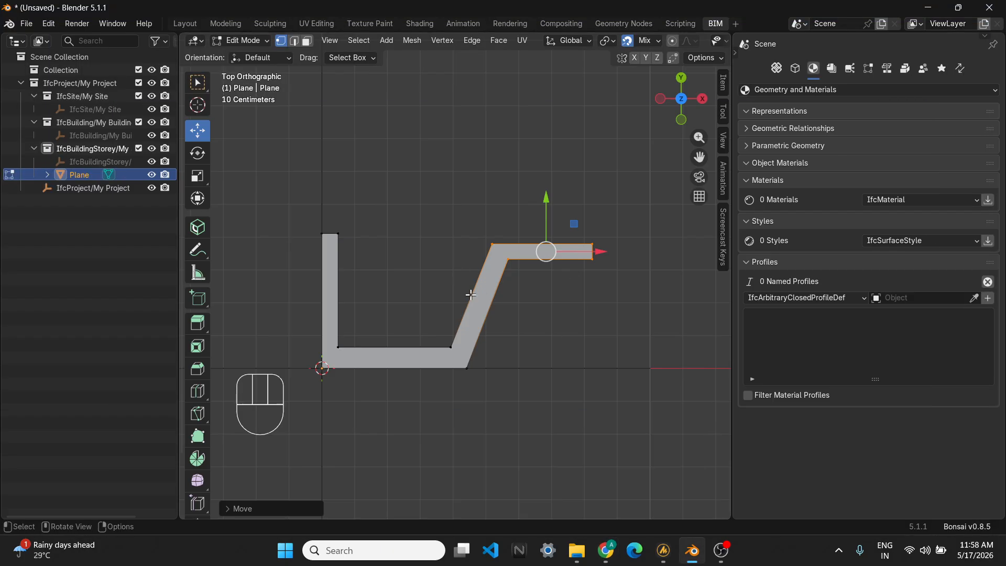
# - Return to Object Mode and add an arbitrary closed profile picked from the Plane object
pyautogui.press('Tab')
pyautogui.scroll(-2, 482, 310)
pyautogui.moveTo(482, 310)
pyautogui.mouseDown(button='middle')
pyautogui.moveTo(557, 155)
pyautogui.moveTo(475, 271)
pyautogui.moveTo(519, 304)
pyautogui.moveTo(546, 299)
pyautogui.moveTo(496, 303)
pyautogui.mouseUp(button='middle')
pyautogui.scroll(-2, 467, 287)
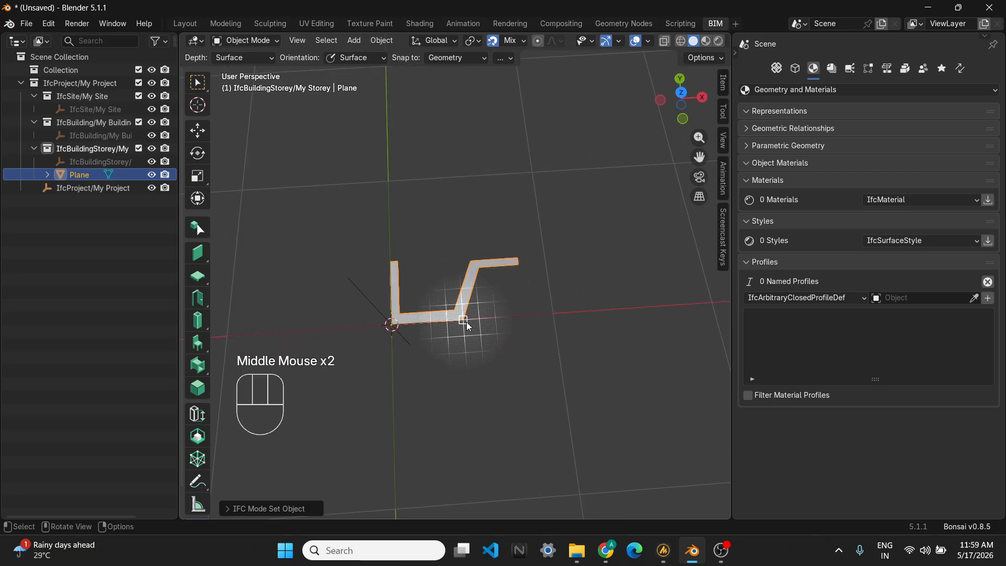
pyautogui.scroll(-2, 499, 300)
pyautogui.moveTo(499, 301); pyautogui.dragTo(432, 343, button='middle')
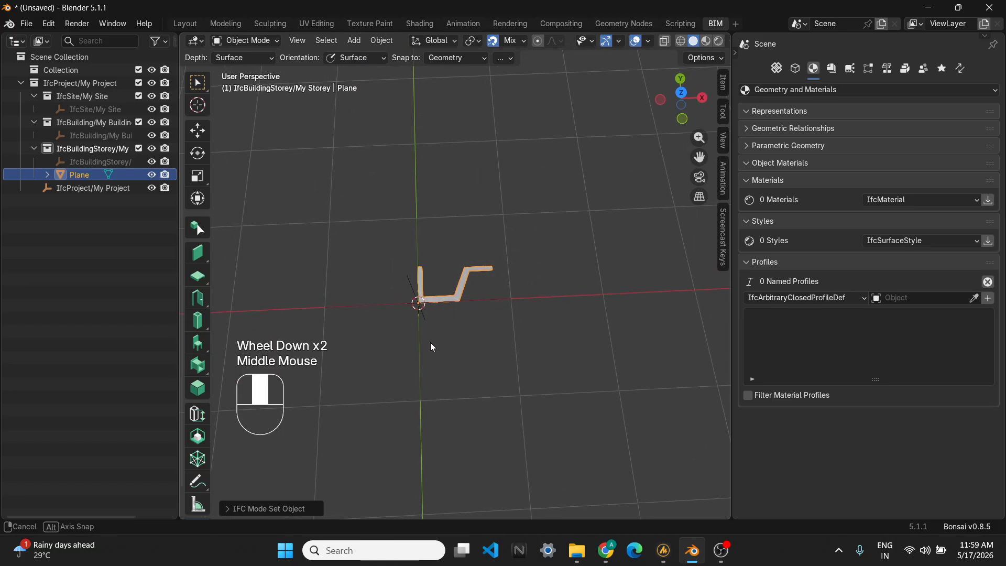
pyautogui.scroll(2, 485, 291)
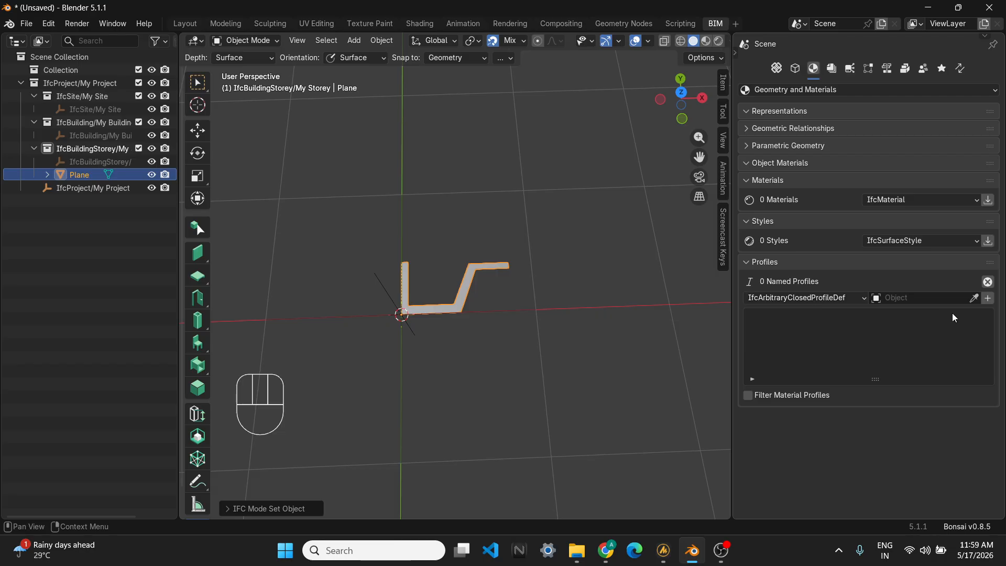
pyautogui.click(974, 298)
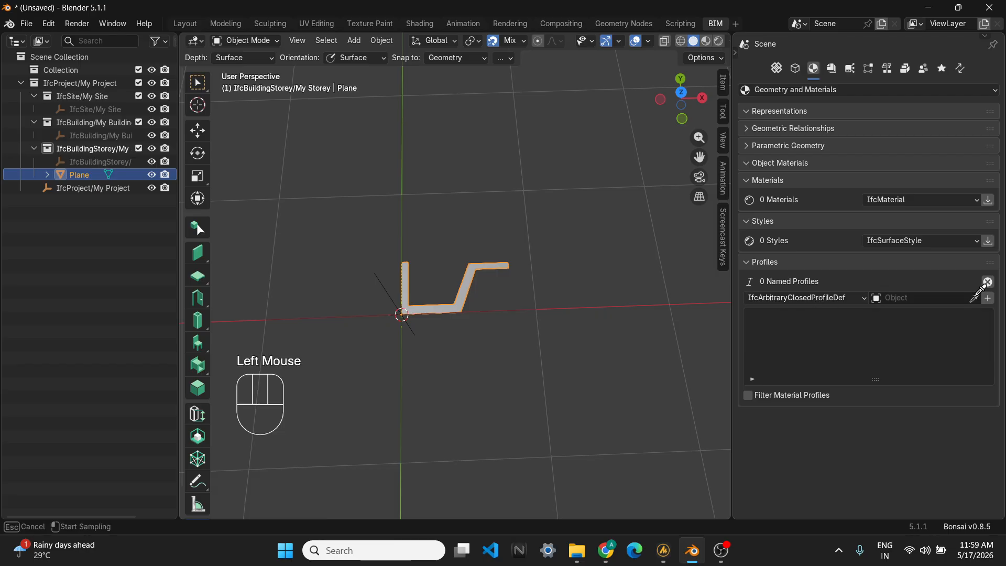
pyautogui.click(458, 259)
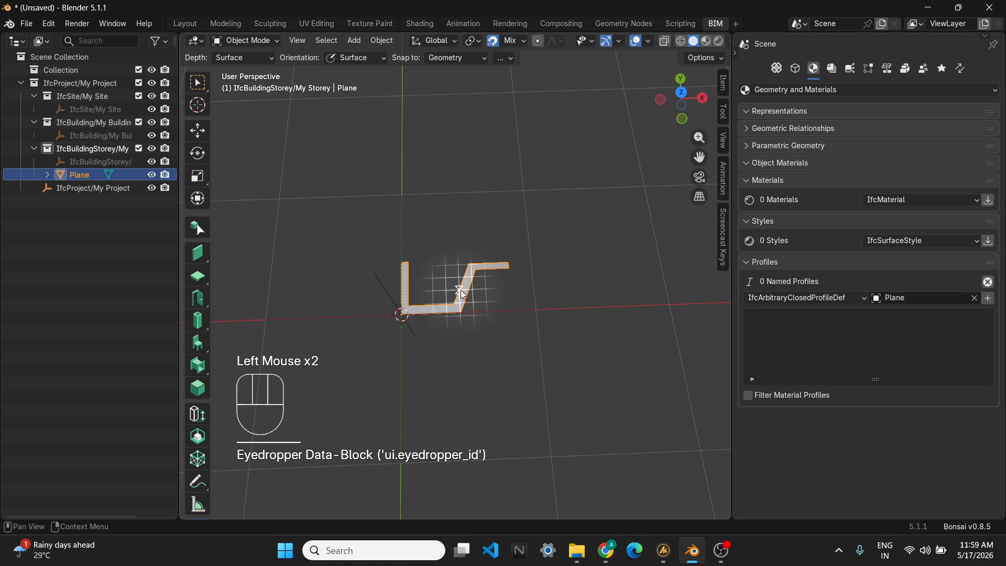
pyautogui.click(988, 298)
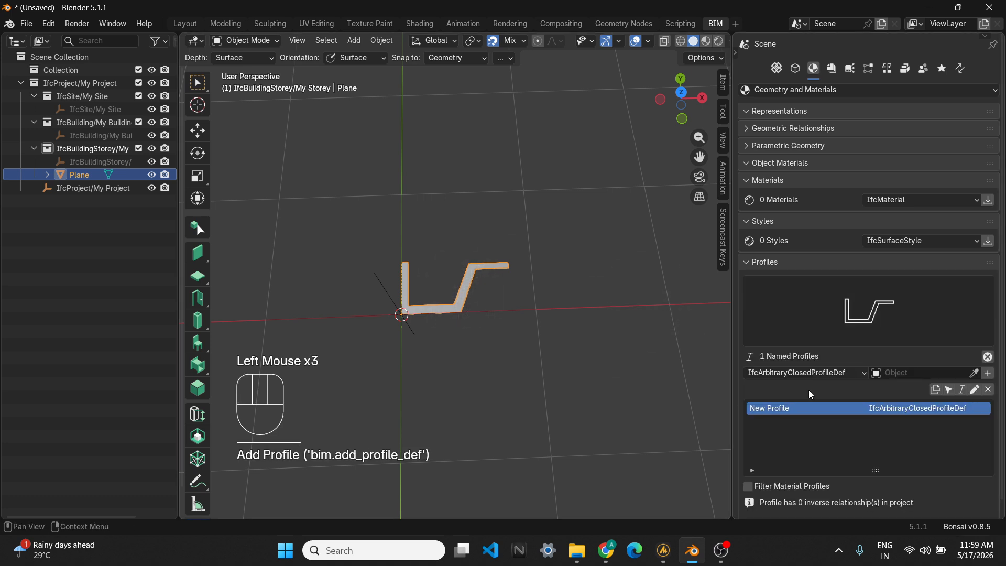
# - Rename the new profile to Roof Gutter
pyautogui.scroll(-2, 787, 402)
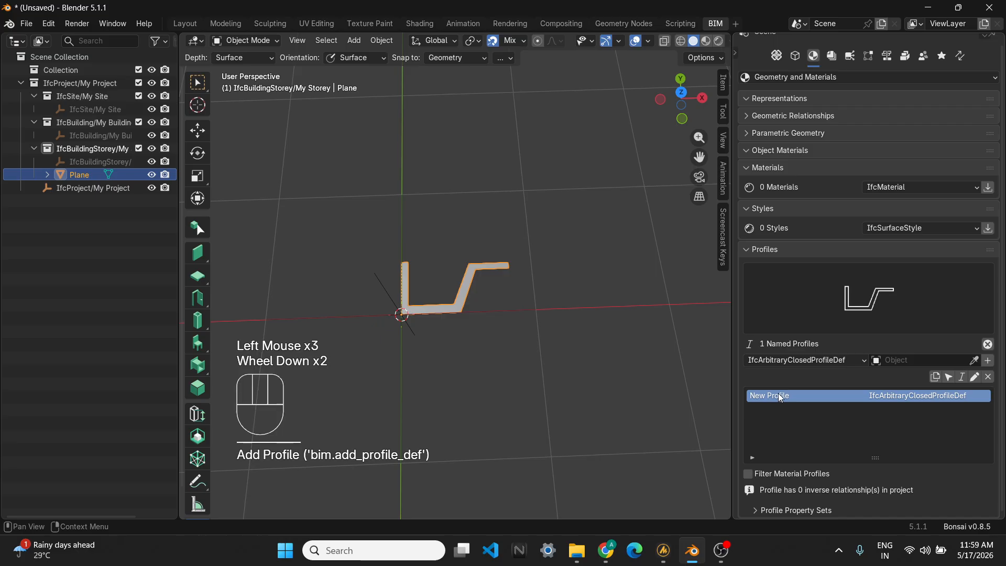
pyautogui.doubleClick(784, 395)
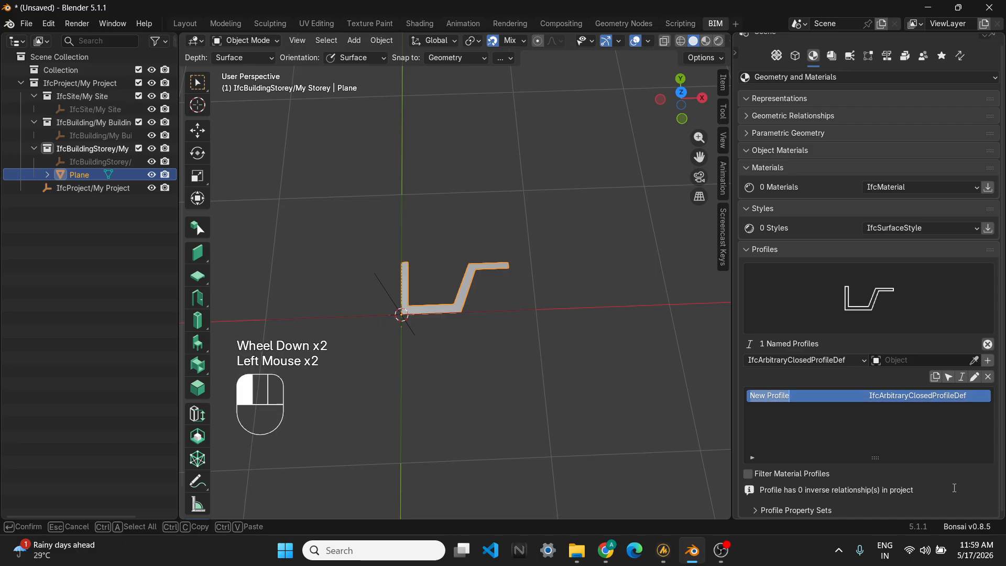
pyautogui.write('Roof Gu')
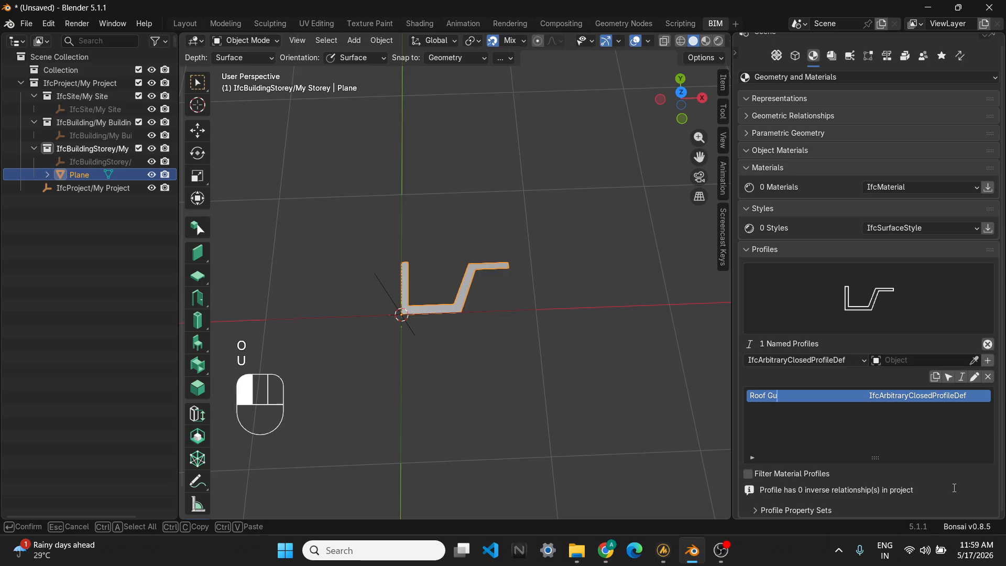
pyautogui.write('uter')
pyautogui.click(954, 488)
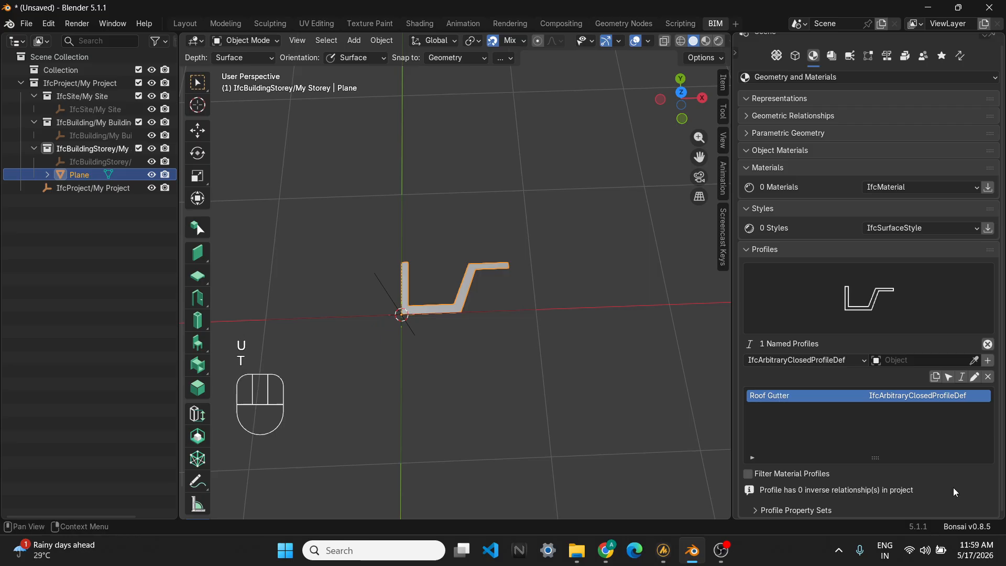
# - Deselect the plane and switch to the Member Tool
pyautogui.click(633, 438)
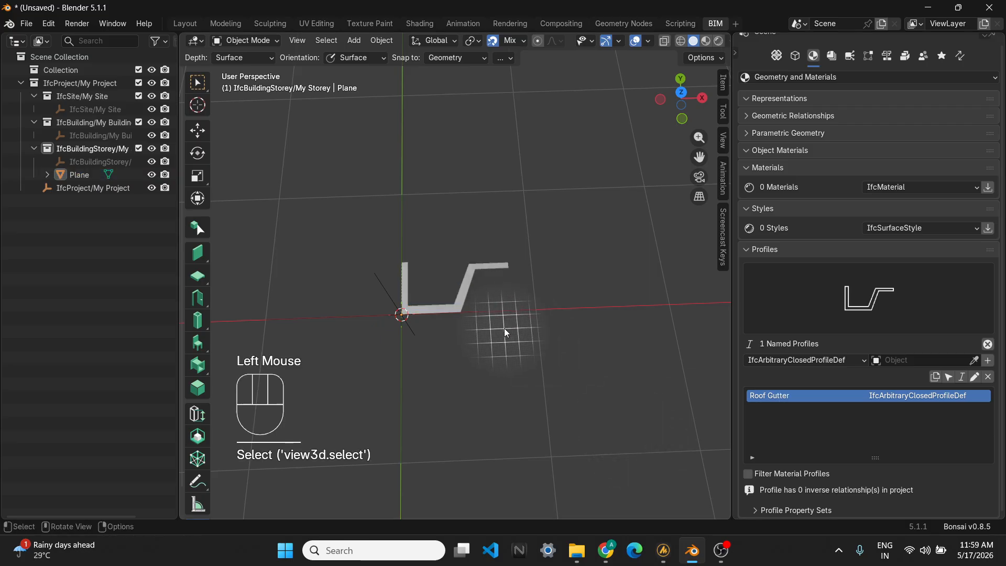
pyautogui.scroll(-2, 201, 253)
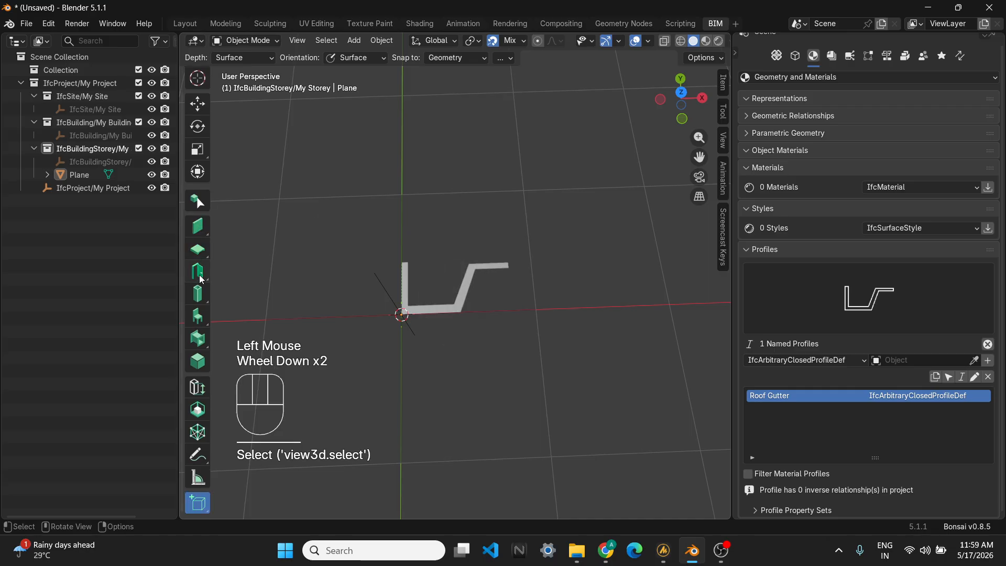
pyautogui.click(198, 293)
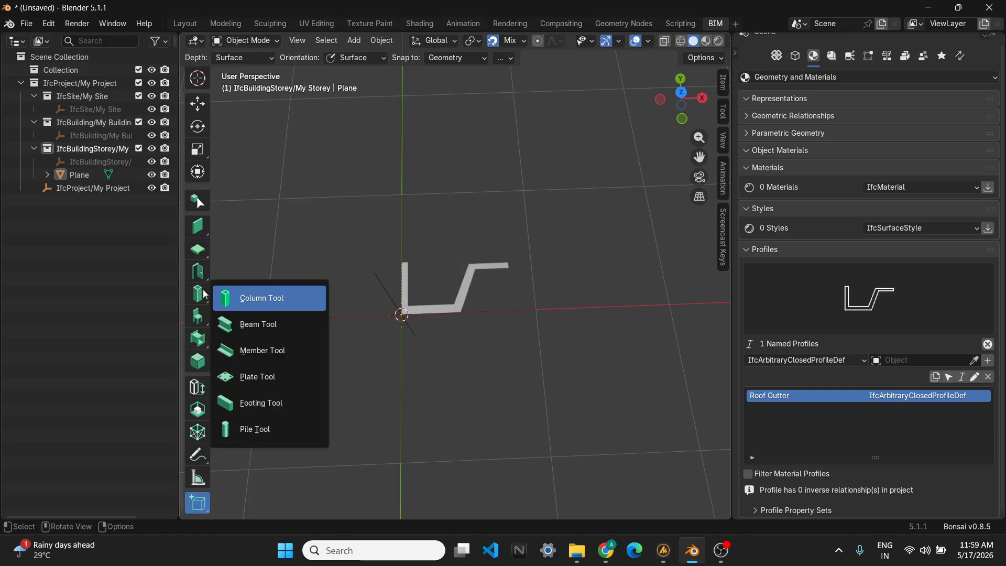
pyautogui.click(260, 350)
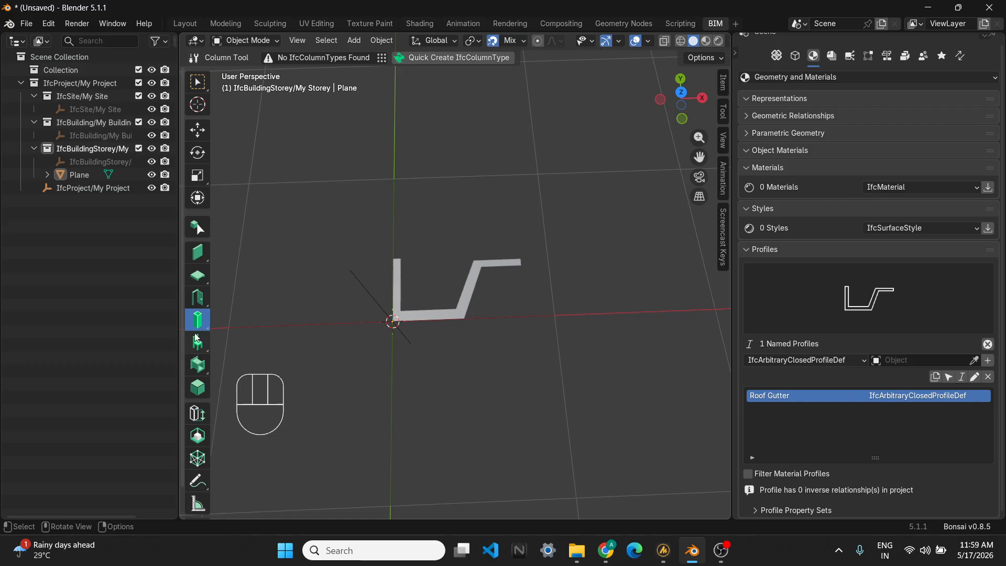
pyautogui.moveTo(197, 328); pyautogui.dragTo(253, 372)
pyautogui.scroll(-2, 475, 337)
pyautogui.keyDown('shift'); pyautogui.moveTo(475, 338); pyautogui.dragTo(435, 372, button='middle'); pyautogui.keyUp('shift')
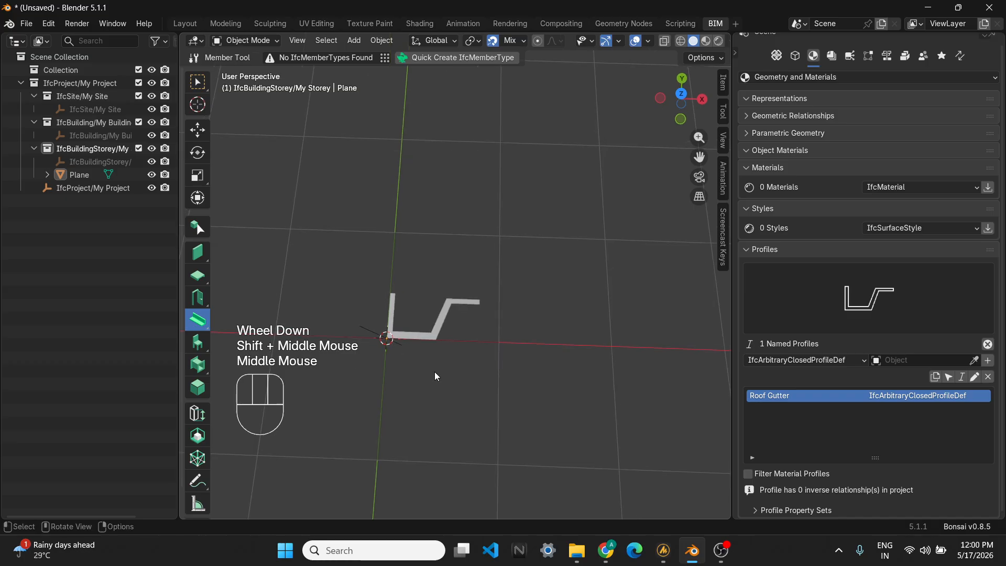
# - Open the Type Manager and start a new member type named Gutter with predefined type USERDEFINED and user-defined type GUTTER
pyautogui.click(383, 60)
pyautogui.click(414, 81)
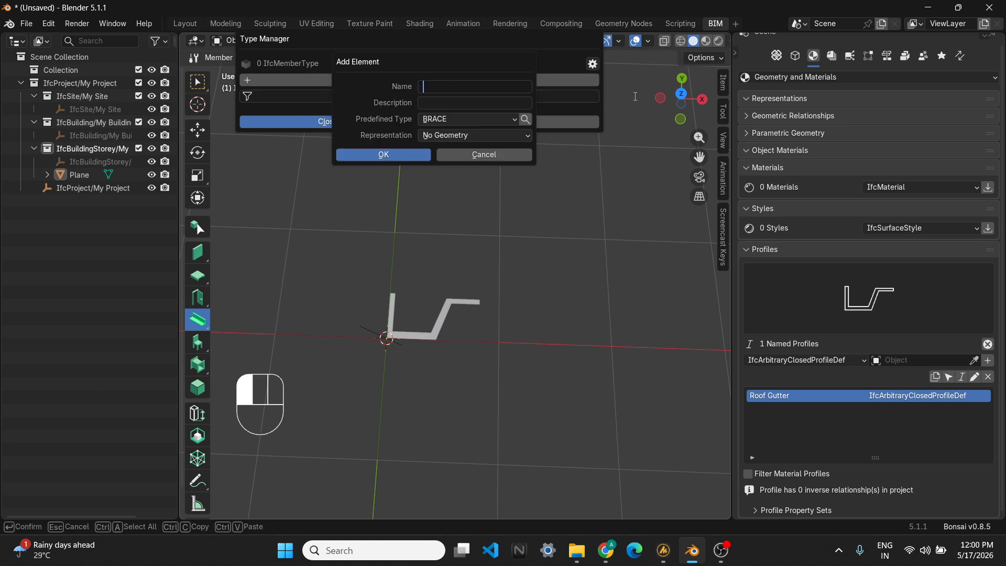
pyautogui.write('Gutter')
pyautogui.click(452, 118)
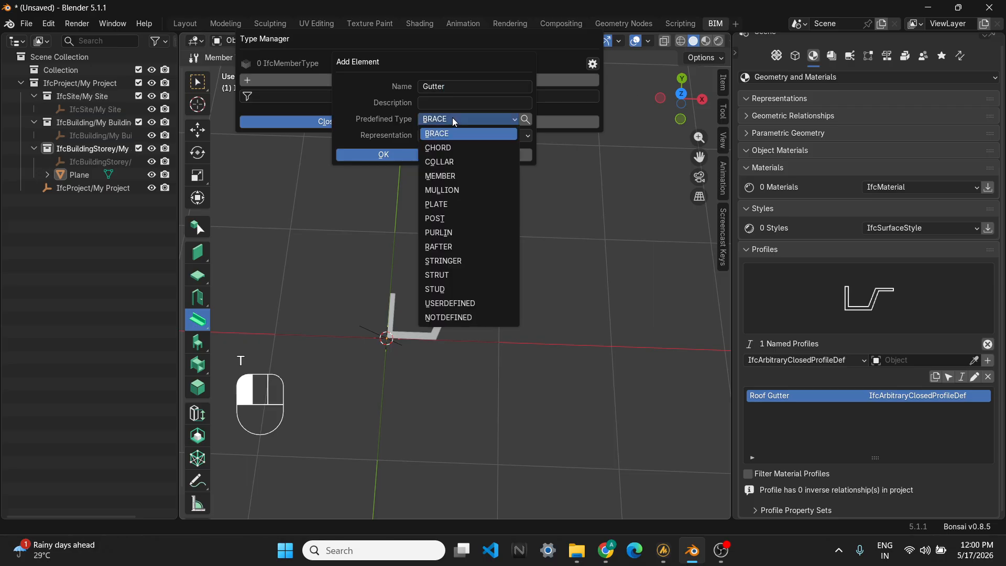
pyautogui.click(468, 304)
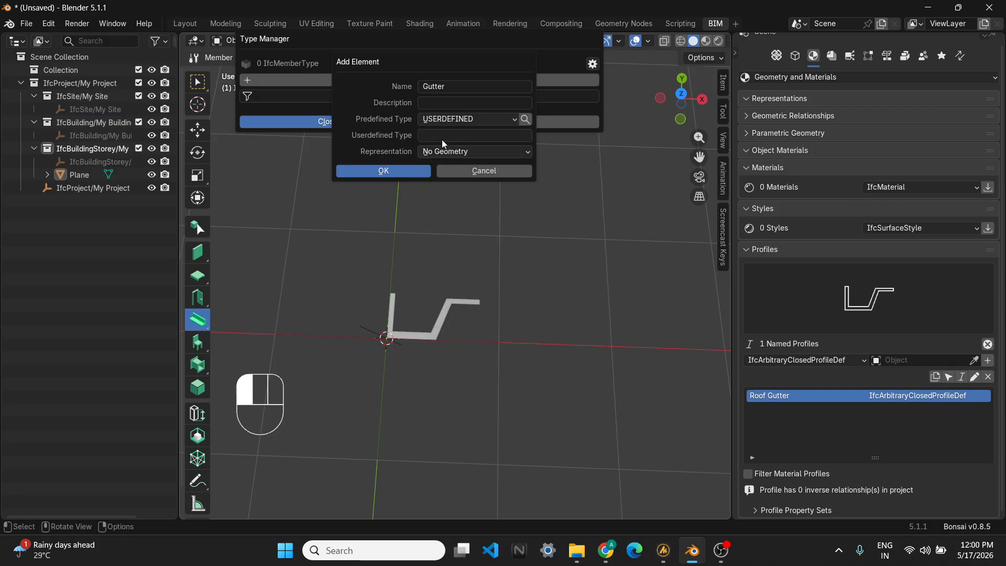
pyautogui.click(444, 137)
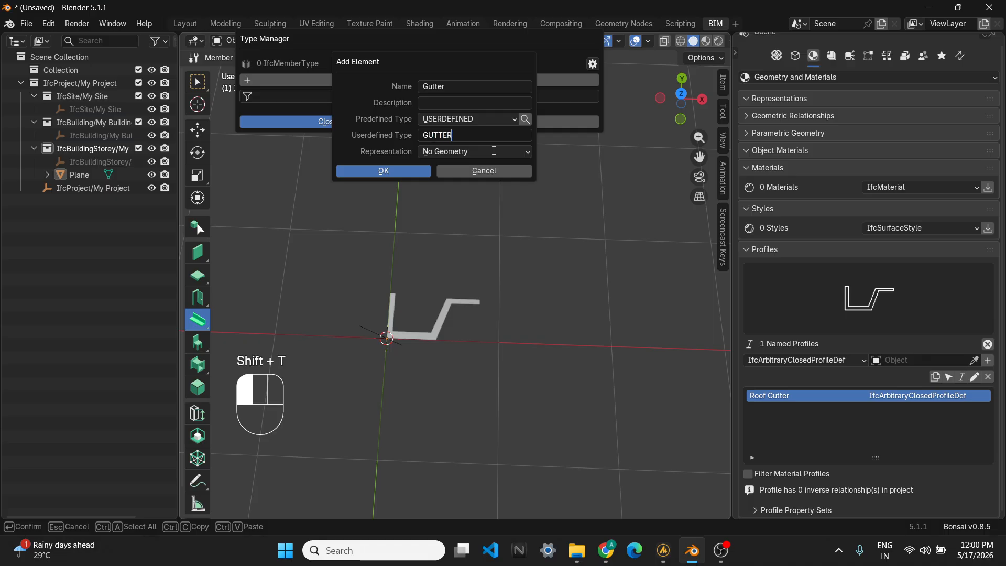
pyautogui.press('Return')
# - Set the type's representation to Extruded Profile using the Roof Gutter profile, confirm, and close the Type Manager
pyautogui.click(492, 150)
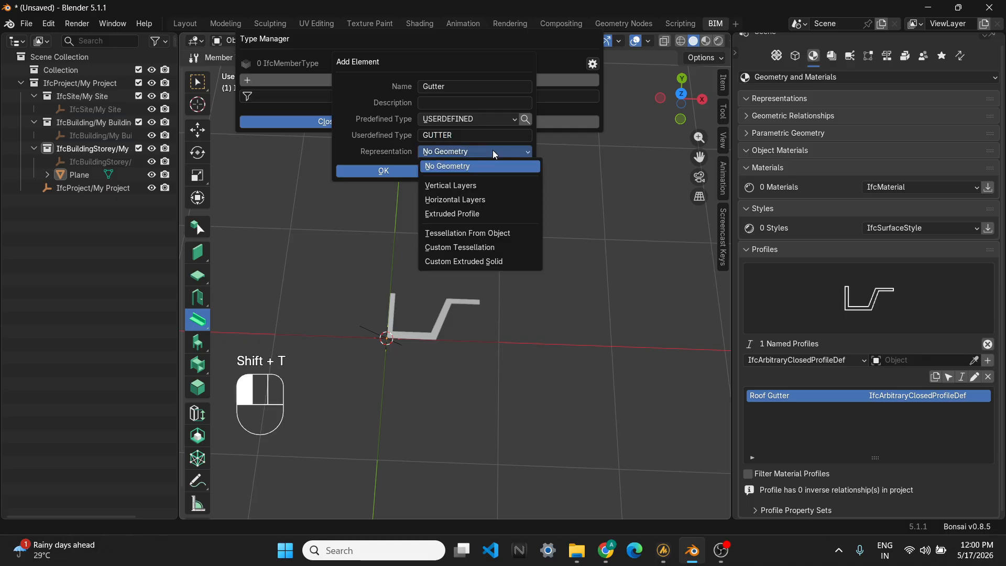
pyautogui.click(445, 214)
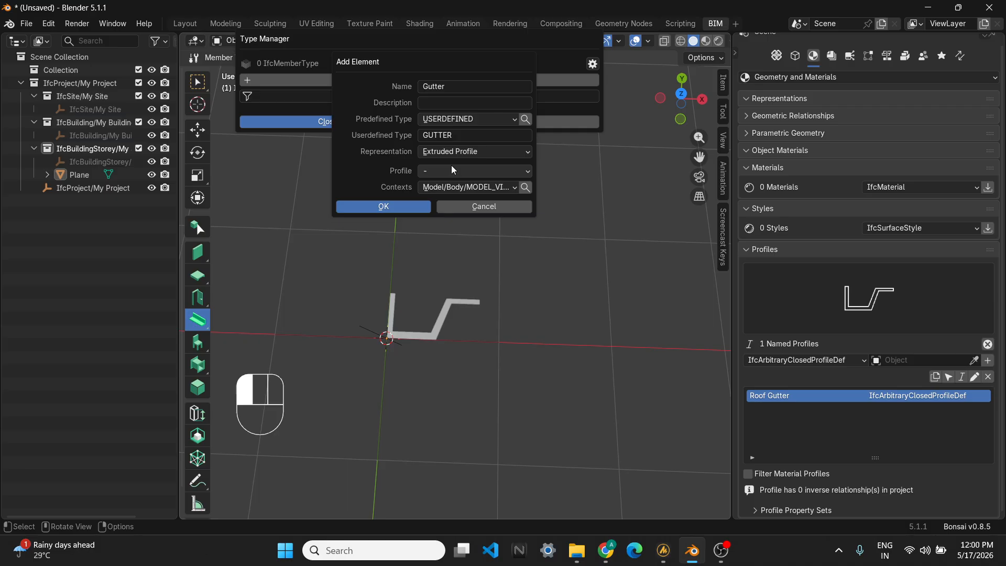
pyautogui.click(454, 170)
pyautogui.click(457, 196)
pyautogui.click(401, 210)
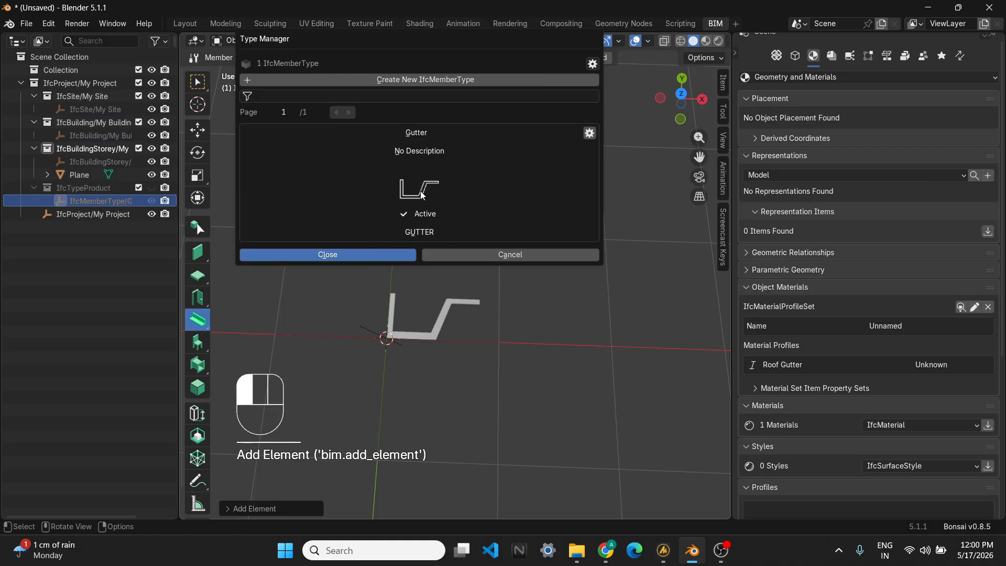
pyautogui.click(369, 255)
# - Select the object near the origin and delete it with IFC Delete
pyautogui.moveTo(411, 299); pyautogui.dragTo(469, 313, button='middle')
pyautogui.scroll(2, 376, 296)
pyautogui.press('Delete')
pyautogui.keyDown('shift'); pyautogui.moveTo(404, 275); pyautogui.dragTo(449, 280, button='middle'); pyautogui.keyUp('shift')
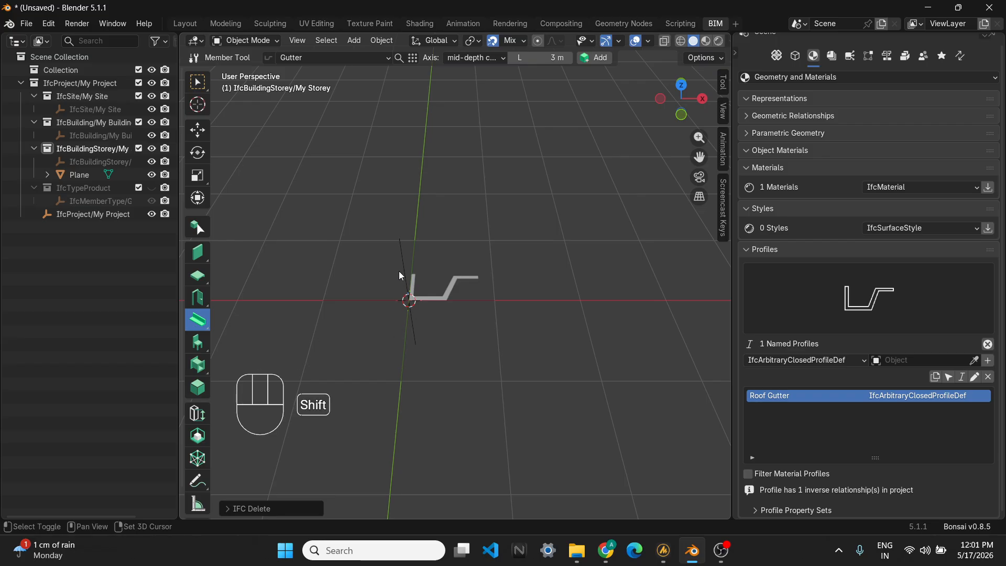
# - Draw a gutter member starting at the origin and running along the X axis
pyautogui.hotkey('shift', 'a')
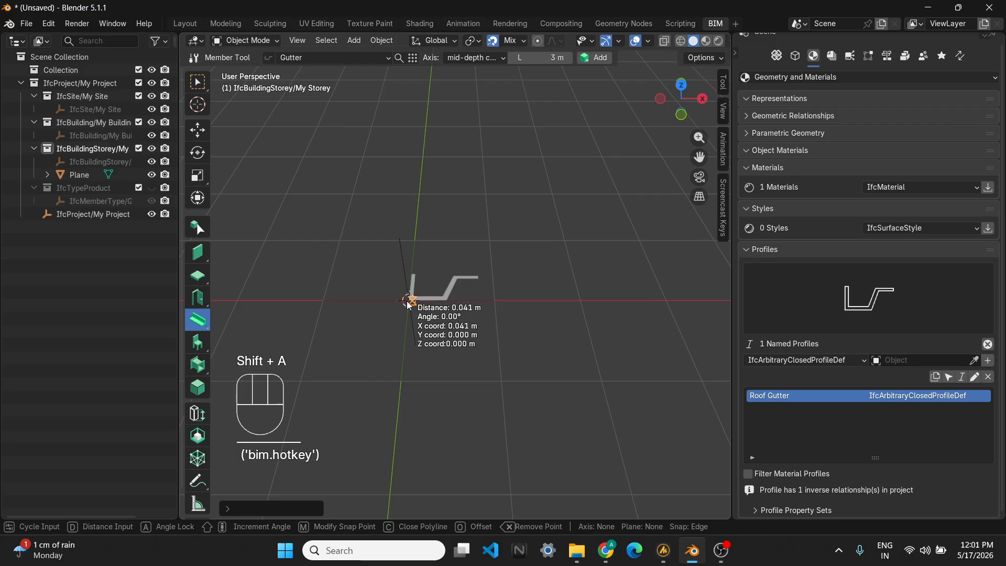
pyautogui.click(409, 303)
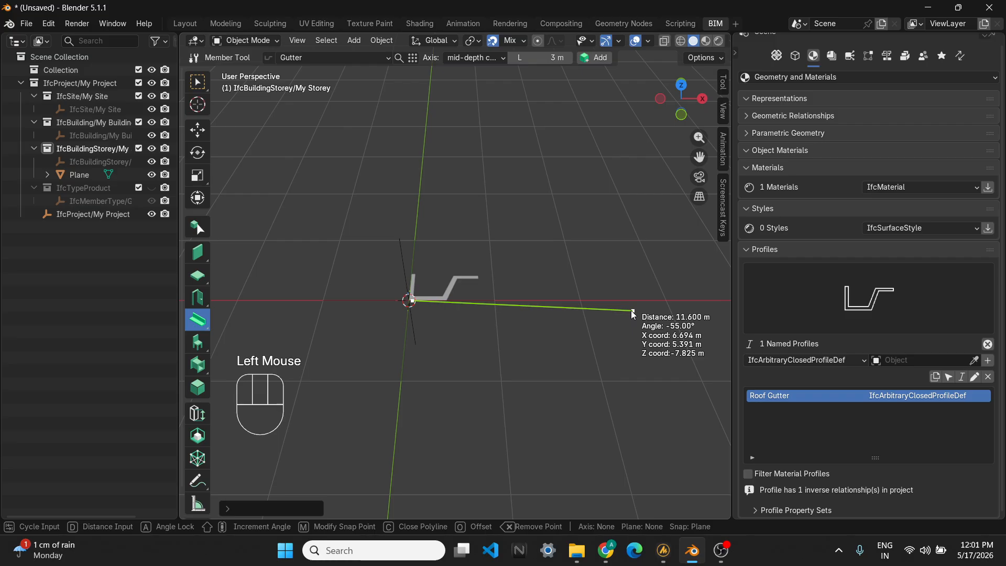
pyautogui.press('x')
pyautogui.click(686, 322)
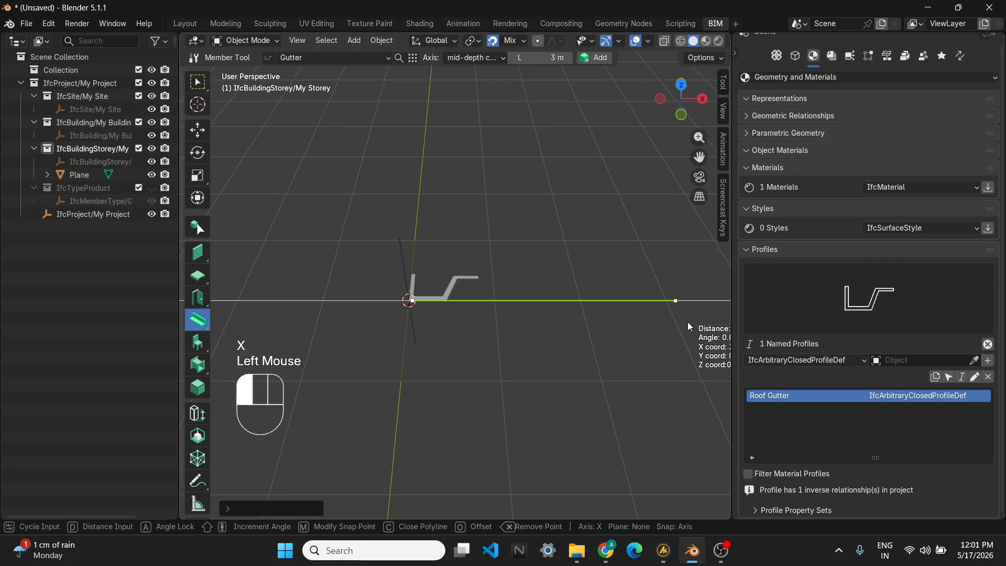
pyautogui.press('Return')
# - Select the gutter member, place the 3D cursor beyond its far end, and extend the member to the cursor
pyautogui.scroll(-2, 610, 313)
pyautogui.moveTo(610, 312); pyautogui.dragTo(686, 372, button='middle')
pyautogui.scroll(2, 544, 316)
pyautogui.keyDown('shift'); pyautogui.moveTo(545, 316); pyautogui.dragTo(445, 338, button='middle'); pyautogui.keyUp('shift')
pyautogui.scroll(-1, 555, 348)
pyautogui.scroll(-2, 629, 320)
pyautogui.scroll(2, 436, 338)
pyautogui.click(385, 312)
pyautogui.scroll(-2, 448, 339)
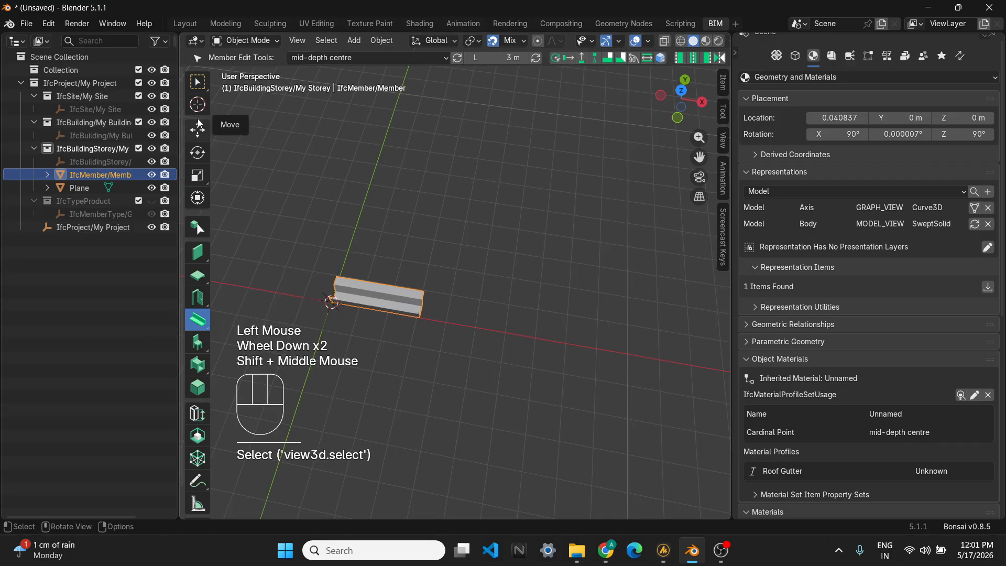
pyautogui.keyDown('shift'); pyautogui.moveTo(512, 309); pyautogui.dragTo(591, 340, button='right'); pyautogui.keyUp('shift')
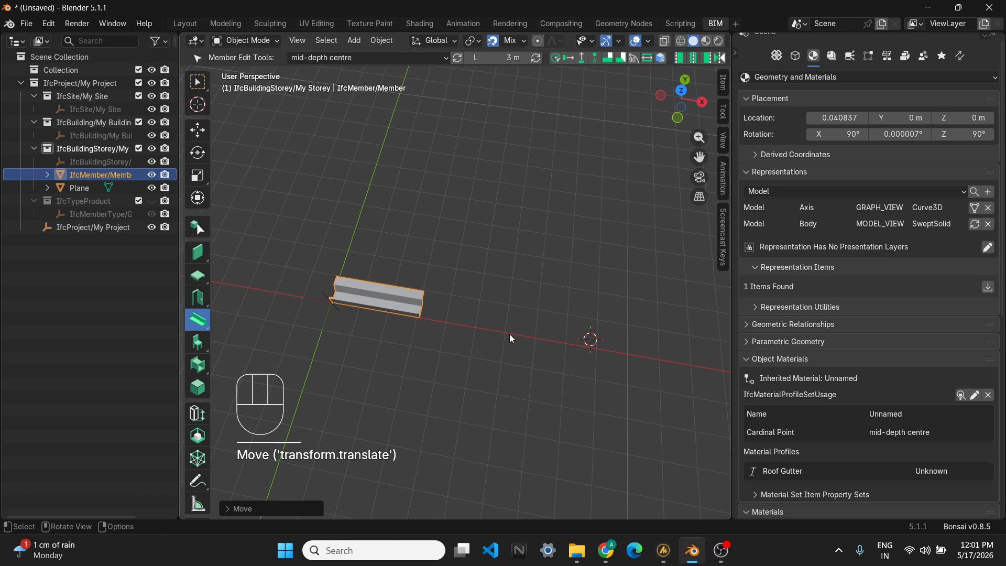
pyautogui.hotkey('shift', 'e')
# - Duplicate the gutter member and move the copy aside within the horizontal plane
pyautogui.moveTo(528, 339); pyautogui.dragTo(428, 335, button='middle')
pyautogui.scroll(-2, 431, 312)
pyautogui.hotkey('shift', 'd')
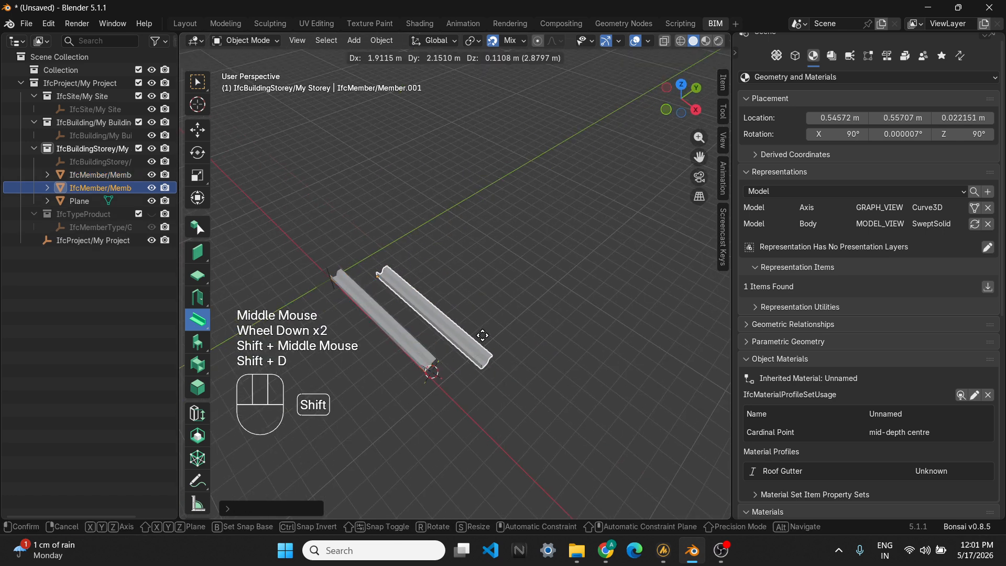
pyautogui.hotkey('shift', 'z')
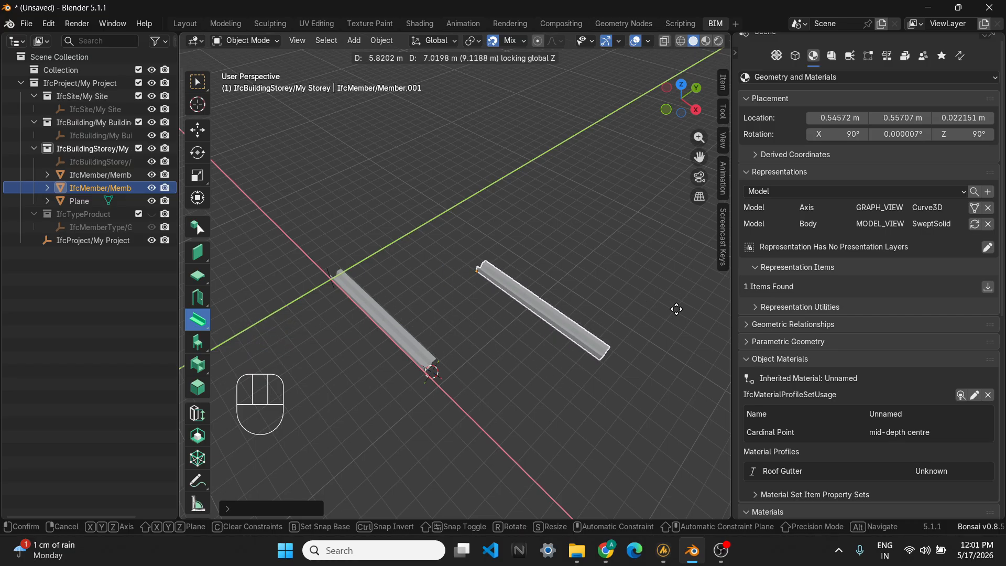
pyautogui.click(677, 308)
# - Rotate the duplicated gutter member 90° about the Z axis
pyautogui.moveTo(612, 389); pyautogui.dragTo(561, 376, button='middle')
pyautogui.press('r')
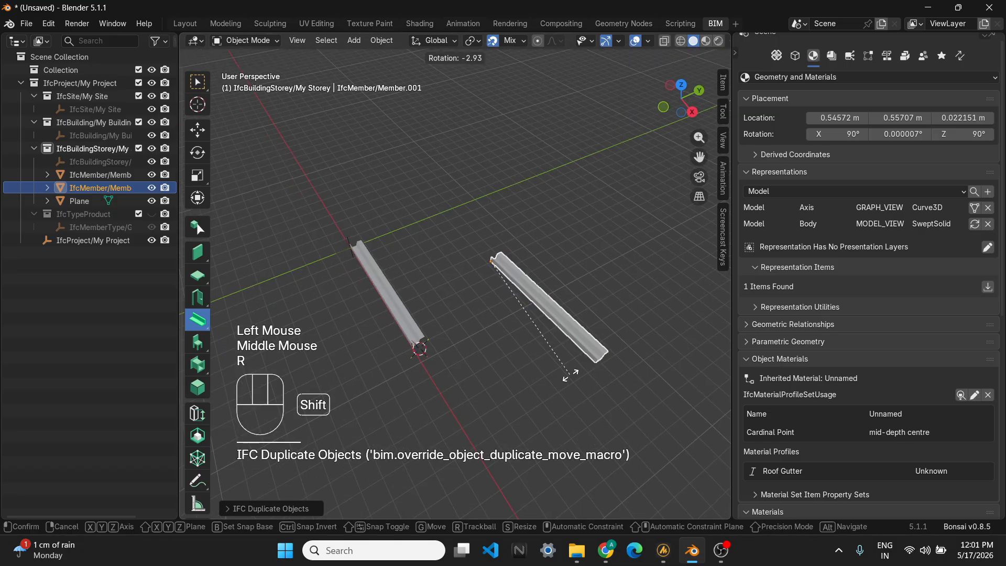
pyautogui.hotkey('shift', 'z')
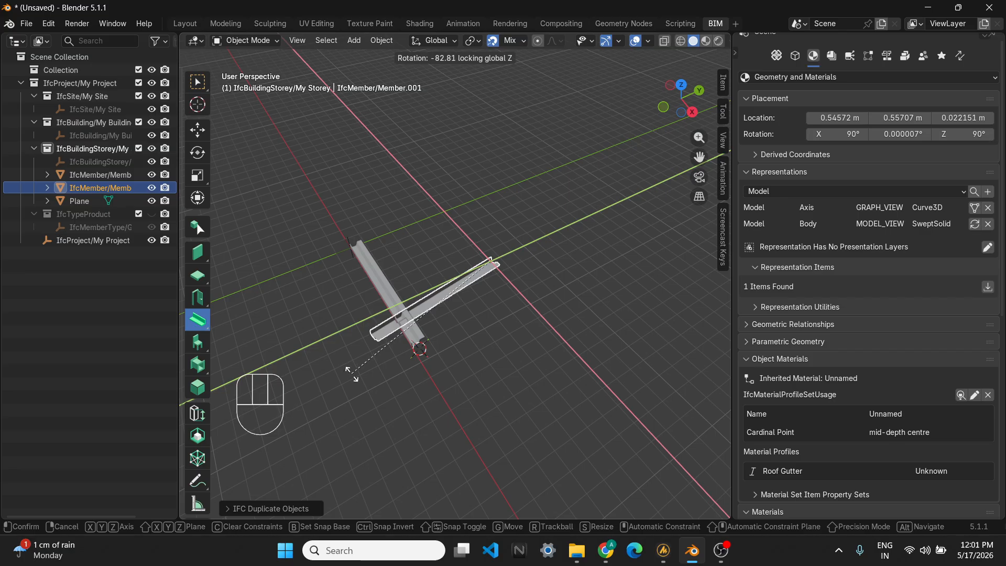
pyautogui.press('KP_9')
pyautogui.press('KP_0')
pyautogui.press('KP_Enter')
pyautogui.moveTo(352, 374); pyautogui.dragTo(395, 316, button='middle')
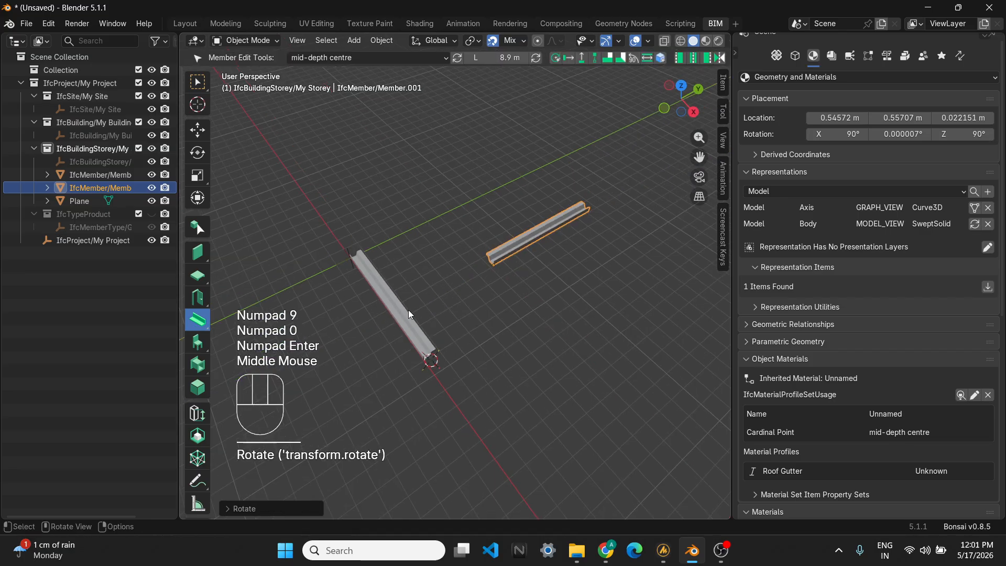
# - Select both gutter members and butt-join them so one runs into the other
pyautogui.click(409, 309)
pyautogui.keyDown('shift'); pyautogui.click(523, 235); pyautogui.keyUp('shift')
pyautogui.scroll(2, 457, 295)
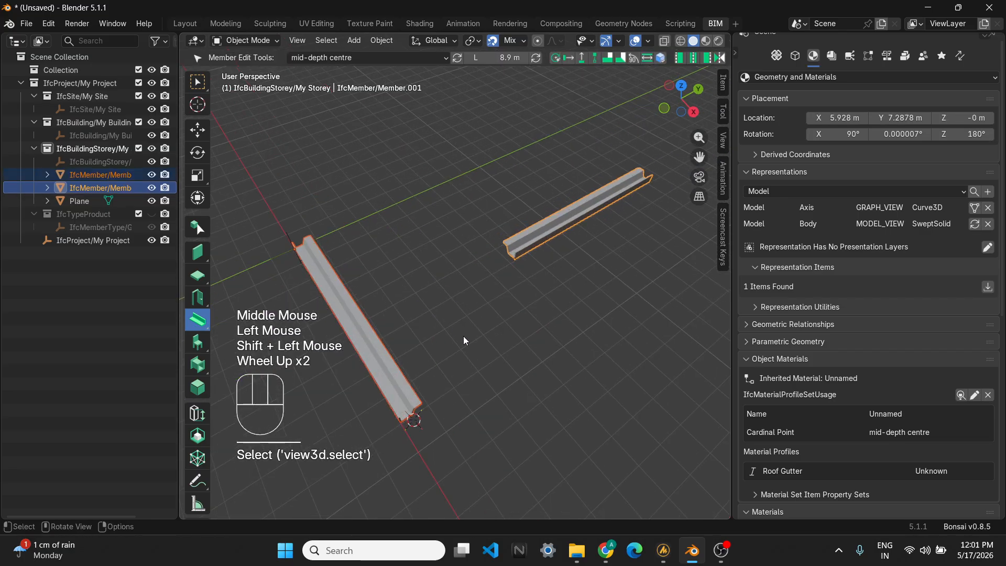
pyautogui.press('shift')
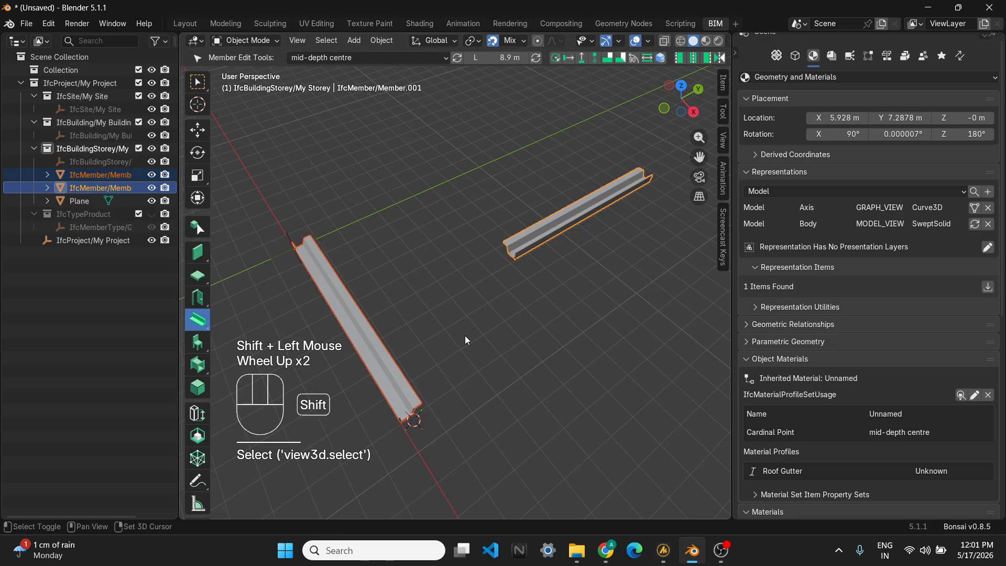
pyautogui.hotkey('shift', 't')
pyautogui.moveTo(460, 341); pyautogui.dragTo(485, 343, button='middle')
pyautogui.scroll(1, 370, 386)
pyautogui.keyDown('shift'); pyautogui.moveTo(370, 386); pyautogui.dragTo(467, 297, button='middle'); pyautogui.keyUp('shift')
pyautogui.scroll(1, 549, 329)
pyautogui.scroll(2, 552, 286)
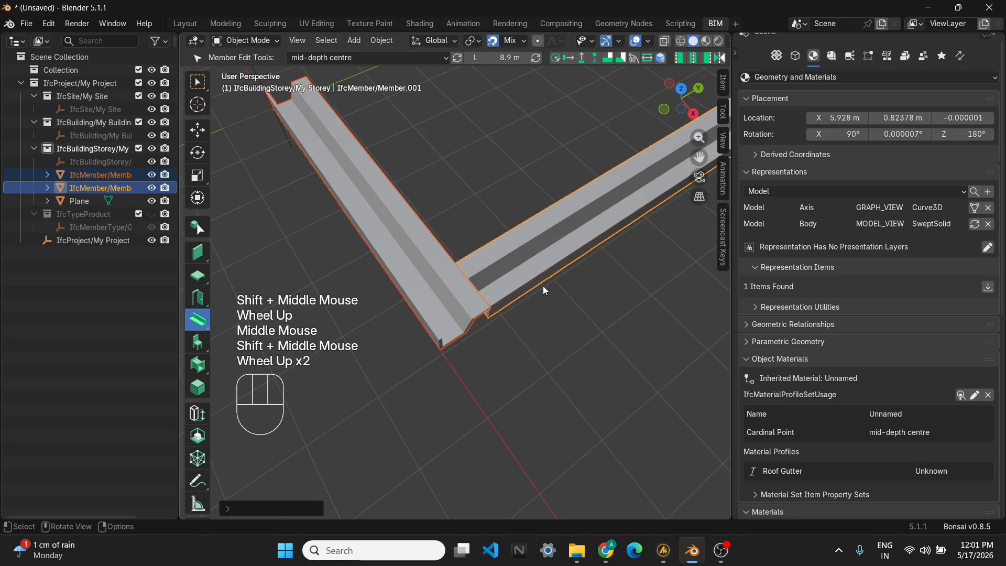
# - Join the two gutter members with a mitred L-shaped corner
pyautogui.hotkey('shift', 'y')
pyautogui.moveTo(445, 332); pyautogui.dragTo(463, 357, button='middle')
pyautogui.scroll(2, 445, 350)
pyautogui.keyDown('shift'); pyautogui.scroll(-1, 570, 348); pyautogui.keyUp('shift')
pyautogui.scroll(2, 463, 301)
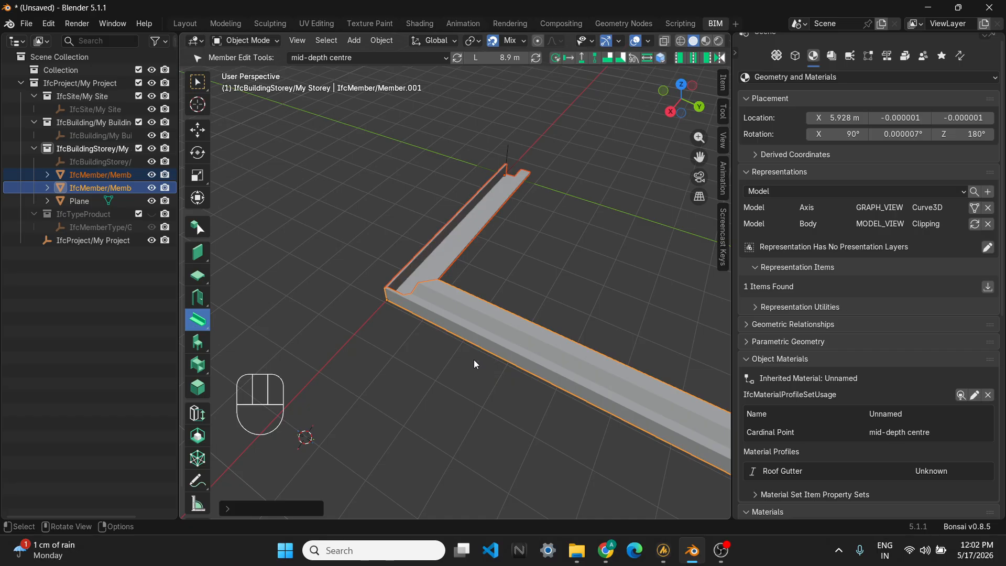
pyautogui.moveTo(476, 353)
pyautogui.keyDown('shift'); pyautogui.mouseDown(button='middle')
pyautogui.moveTo(426, 367)
pyautogui.moveTo(485, 409)
pyautogui.moveTo(478, 454)
pyautogui.moveTo(495, 348)
pyautogui.mouseUp(button='middle'); pyautogui.keyUp('shift')
pyautogui.keyDown('shift'); pyautogui.middleClick(441, 312); pyautogui.keyUp('shift')
pyautogui.keyDown('shift'); pyautogui.moveTo(441, 311); pyautogui.dragTo(452, 330, button='middle'); pyautogui.keyUp('shift')
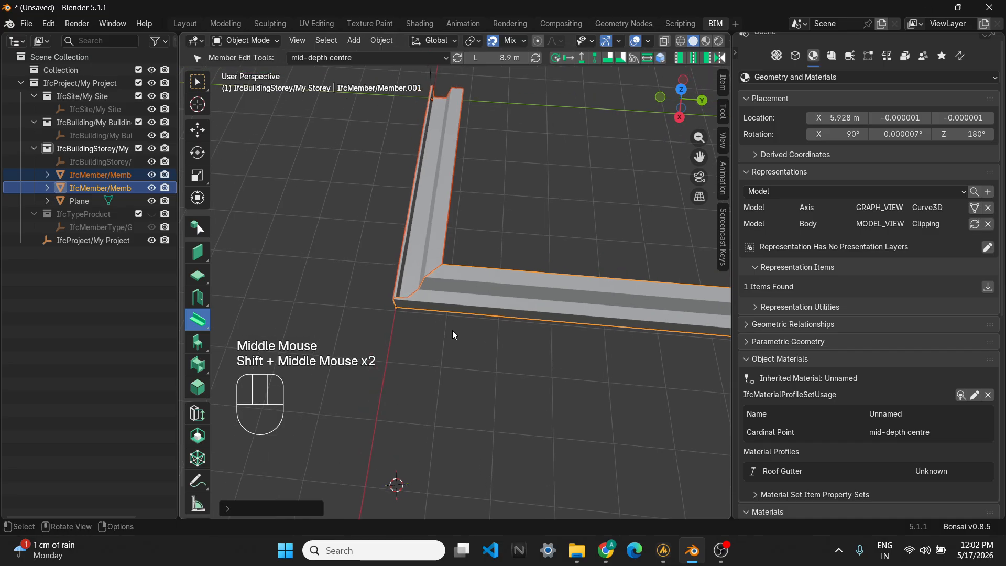